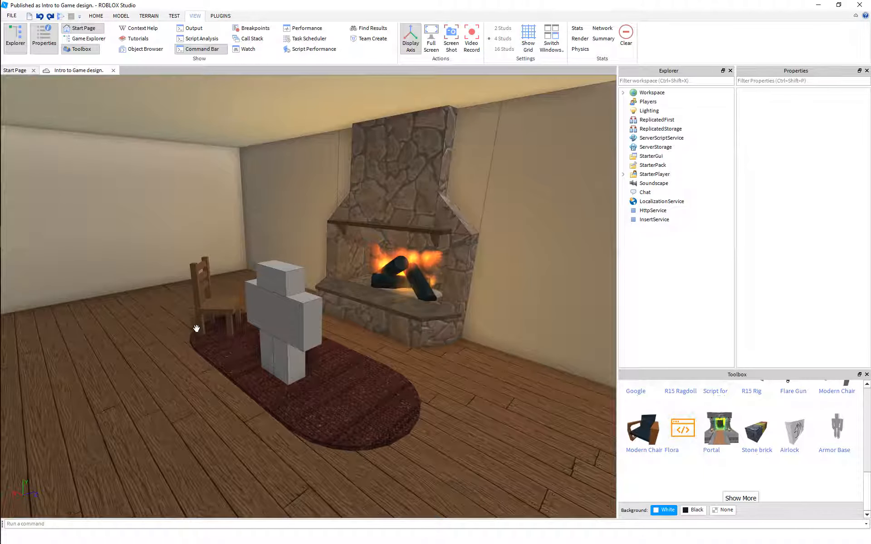
Look closely at the fireplace and show the properties of the Lighting service.
key(w)
right_drag(196, 328, 196, 328)
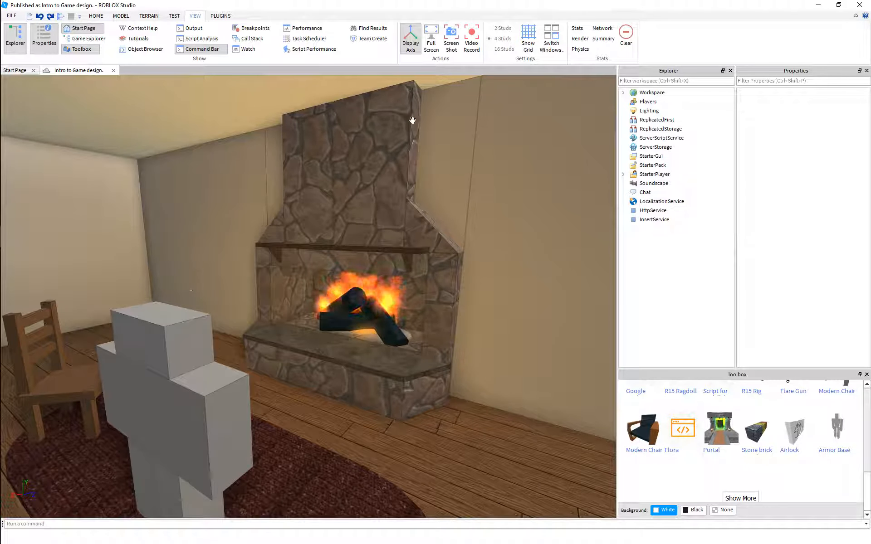
click(644, 113)
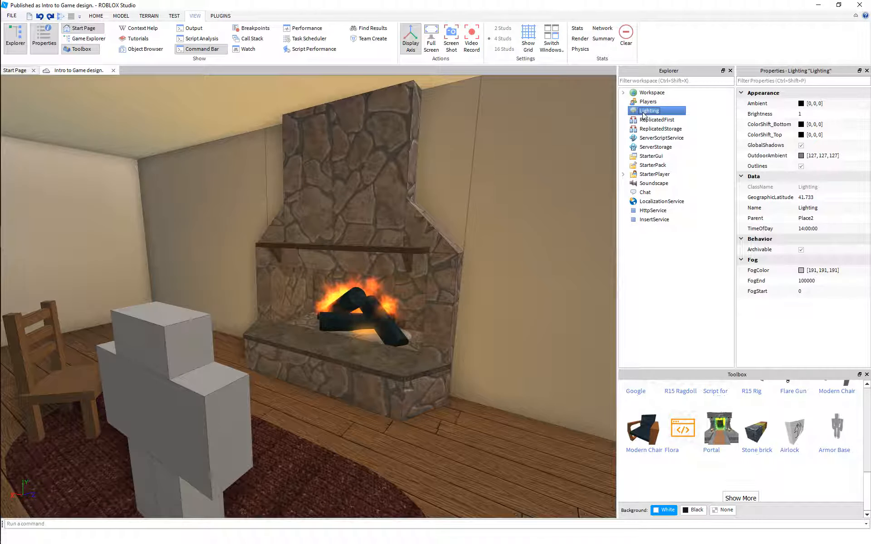
click(623, 93)
click(623, 93)
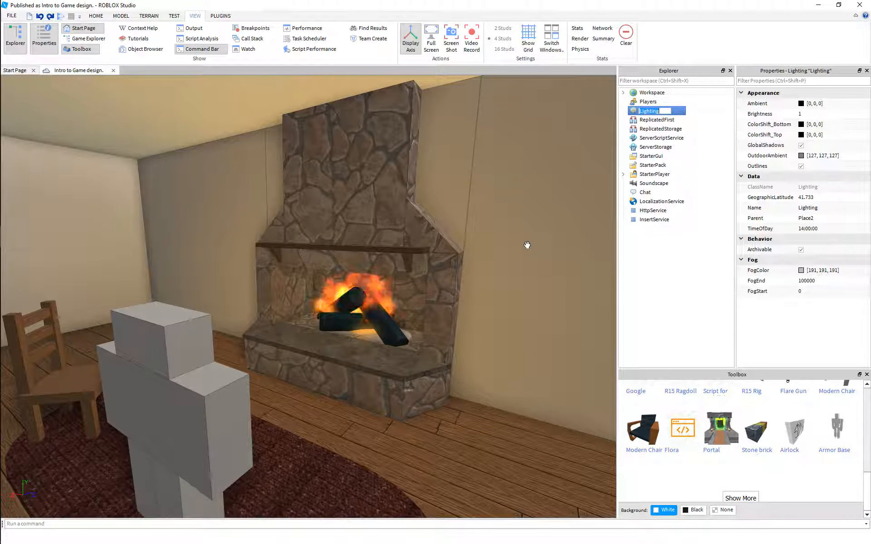
text(s)
right_drag(523, 152, 523, 152)
text(ss)
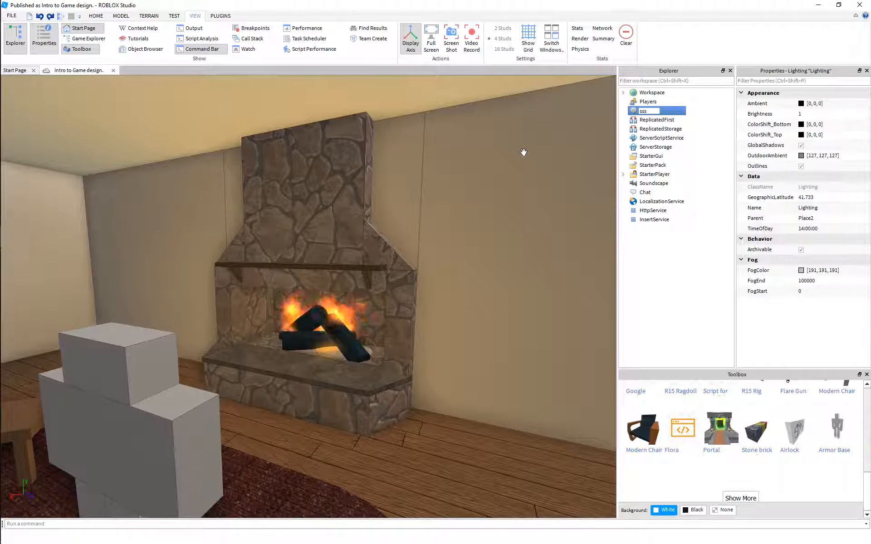
text(s)
right_drag(481, 173, 480, 174)
click(478, 218)
View the whole open-front room from outside, with the Lighting service's properties shown.
key(s)
right_drag(478, 219, 478, 219)
right_drag(439, 260, 439, 260)
key(s)
key(w)
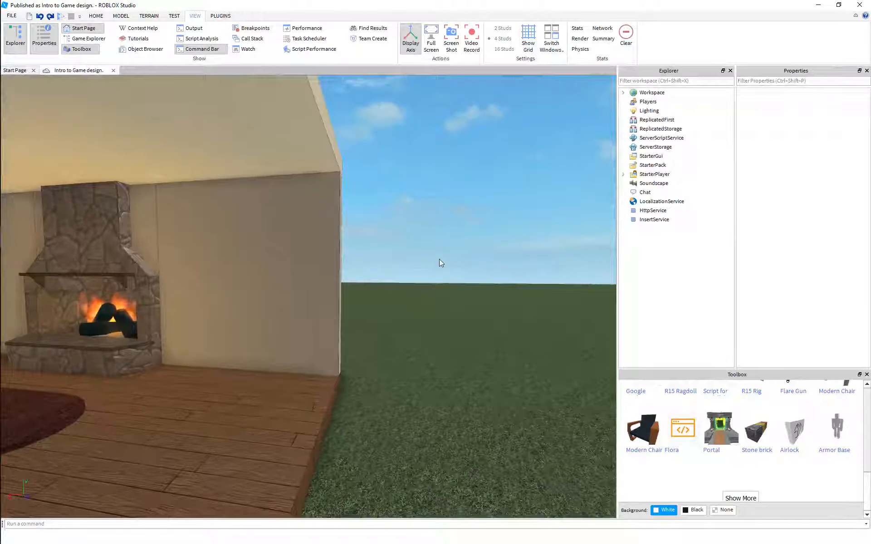
click(648, 111)
right_drag(510, 202, 511, 202)
key(s)
key(w)
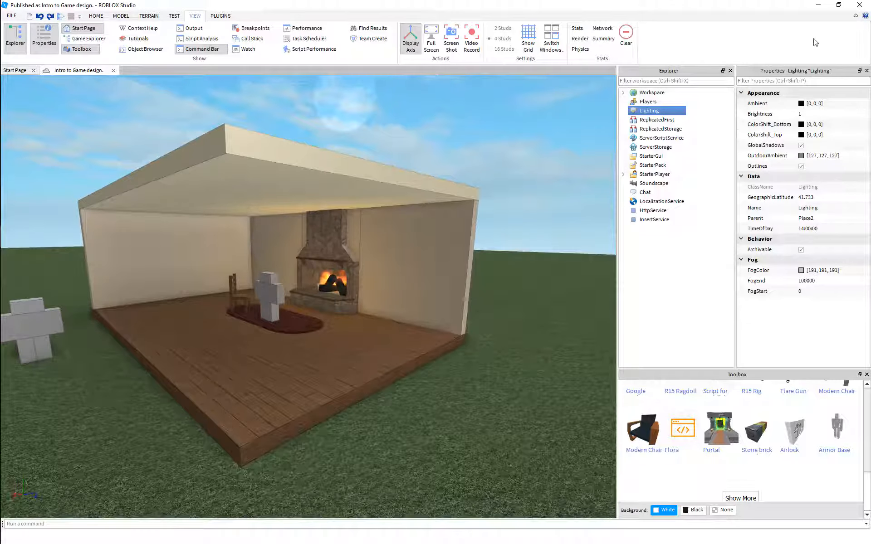
Try a purple (#9363a7) and a green (#63a862) Ambient colour for Lighting, then discard the change.
click(802, 103)
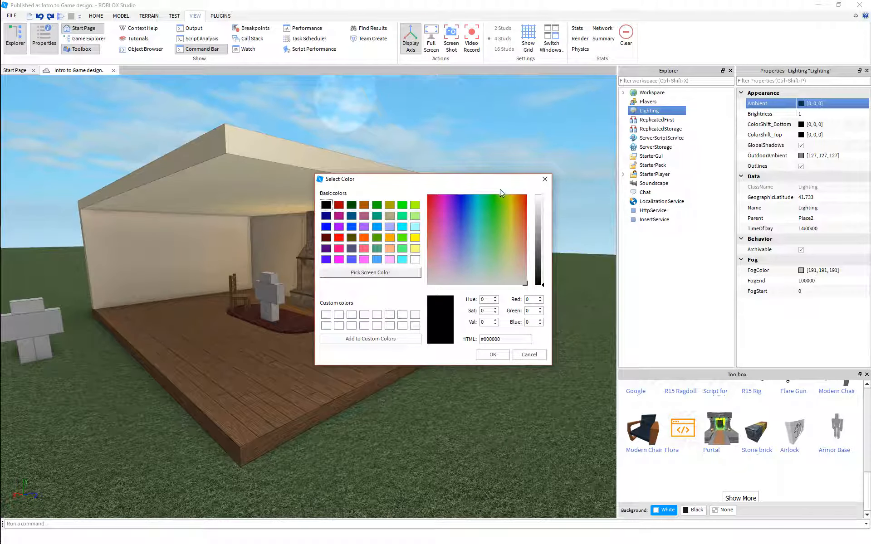
drag(462, 182, 610, 321)
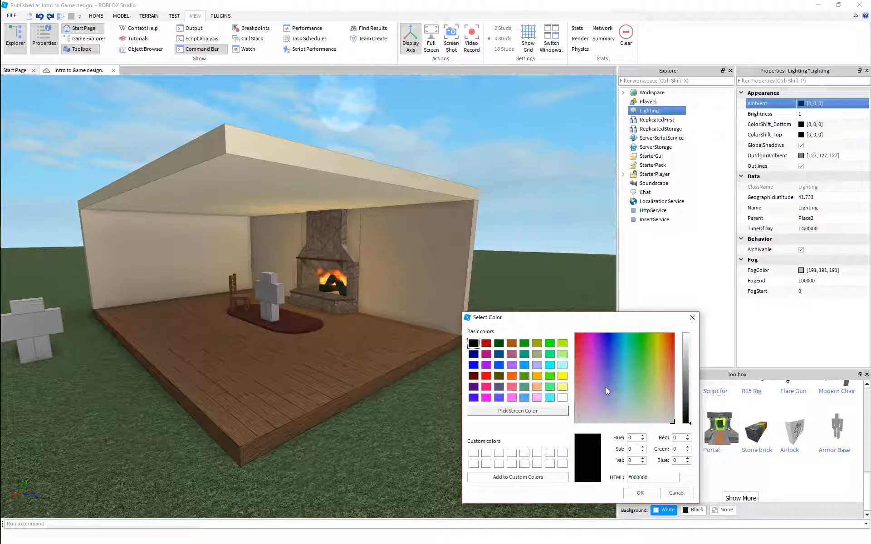
drag(594, 414, 594, 393)
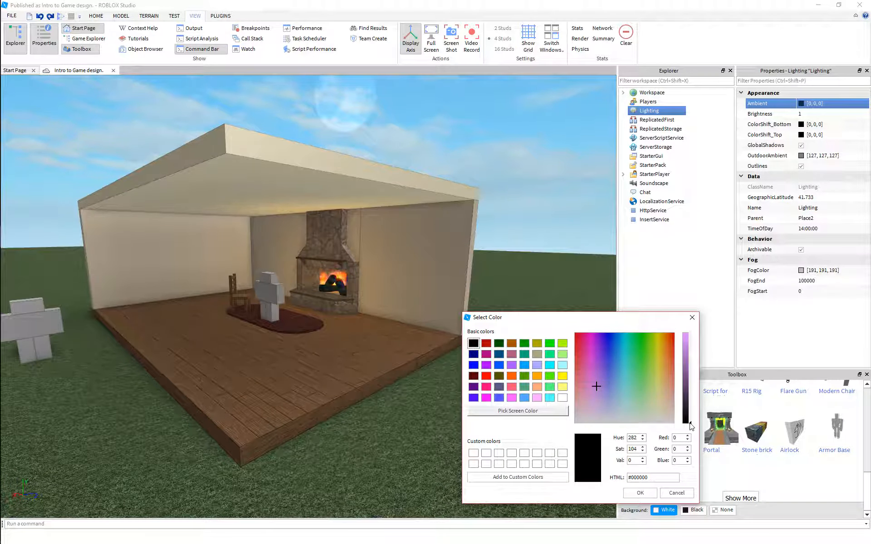
drag(691, 426, 690, 363)
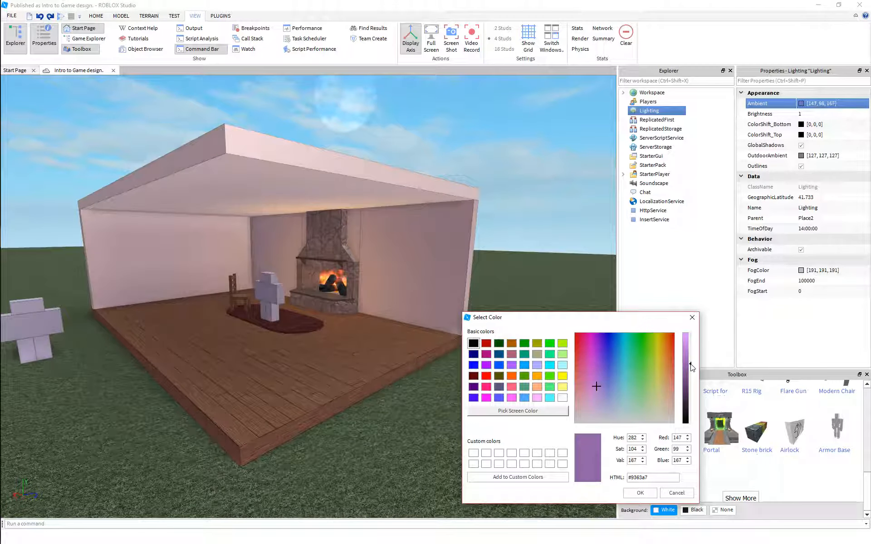
drag(596, 385, 641, 386)
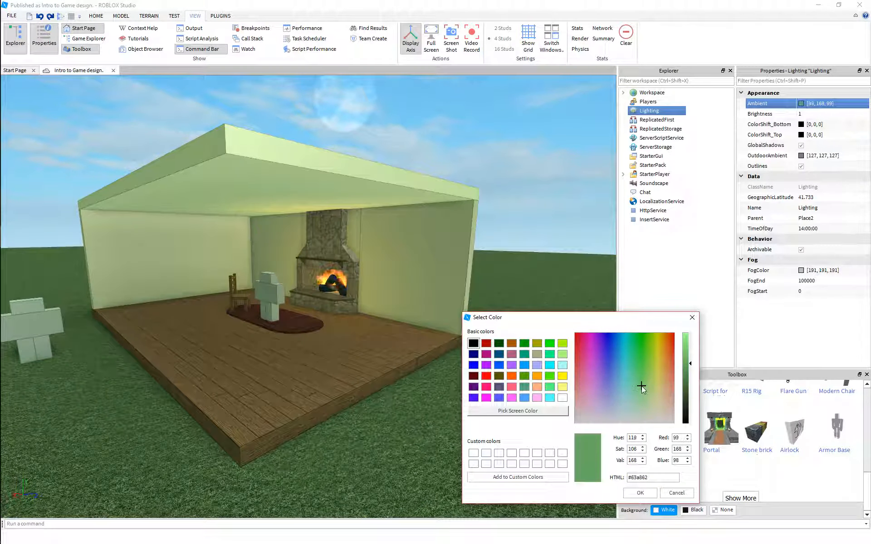
click(675, 493)
click(511, 376)
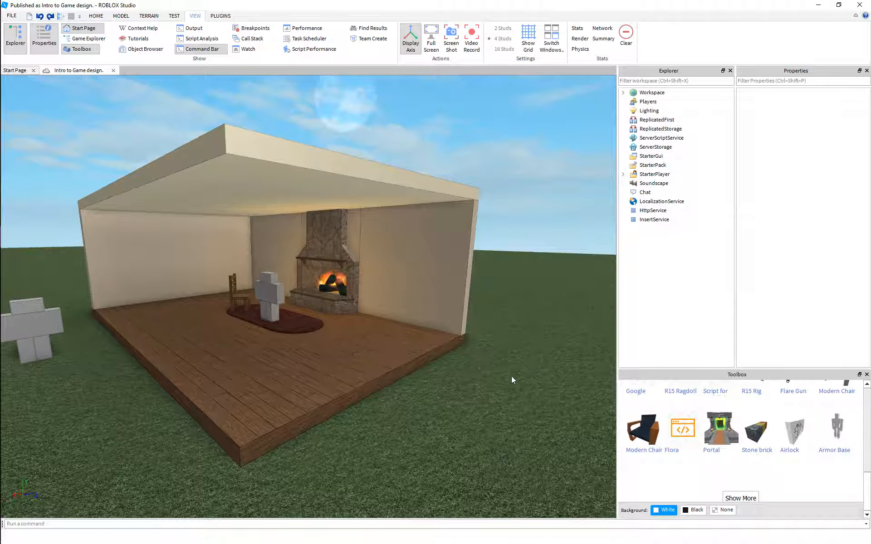
Set the Lighting service's Brightness to 10 and check the effect on the building's roof.
scroll(511, 376, down, 2)
scroll(511, 379, up, 2)
click(650, 111)
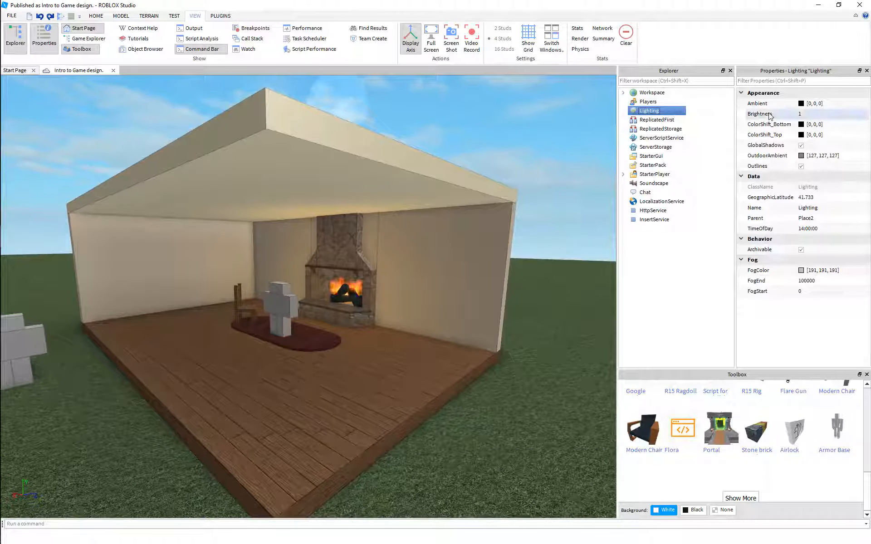
key(s)
right_drag(561, 224, 561, 224)
click(803, 113)
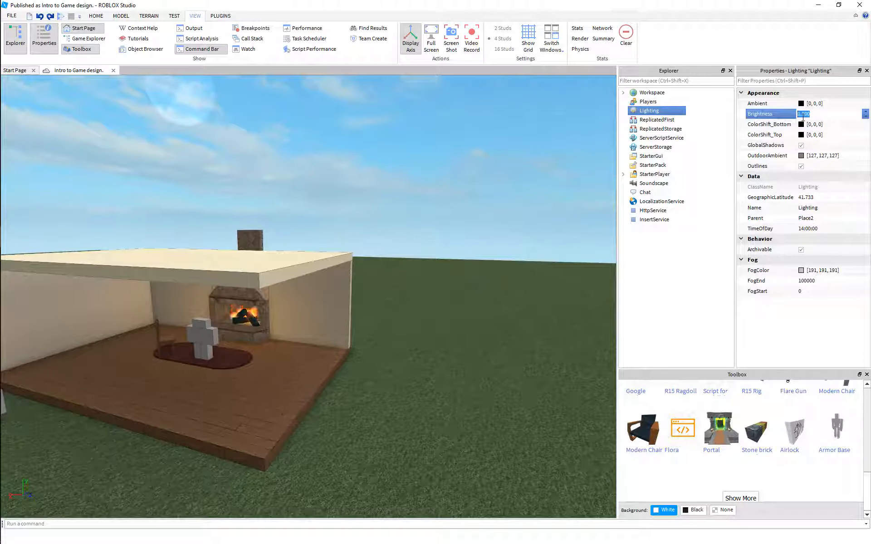
key(Return)
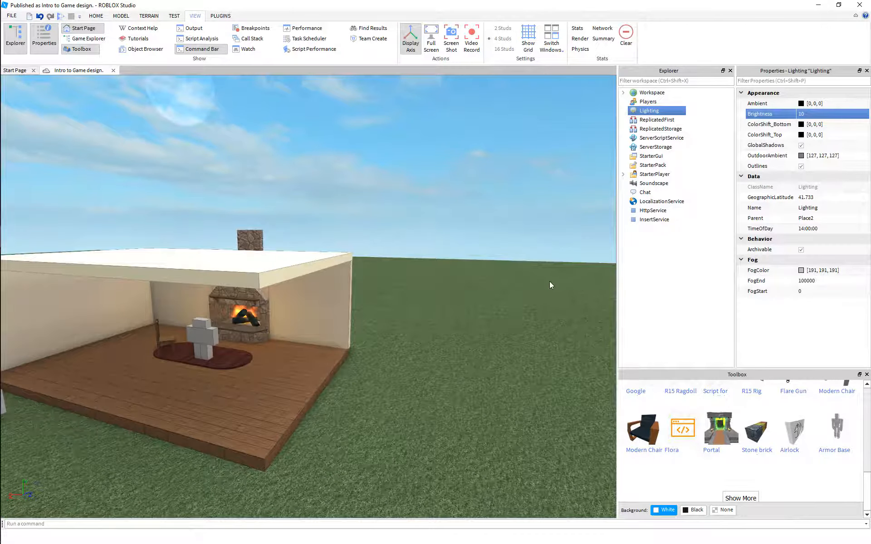
right_drag(550, 282, 549, 282)
key(s)
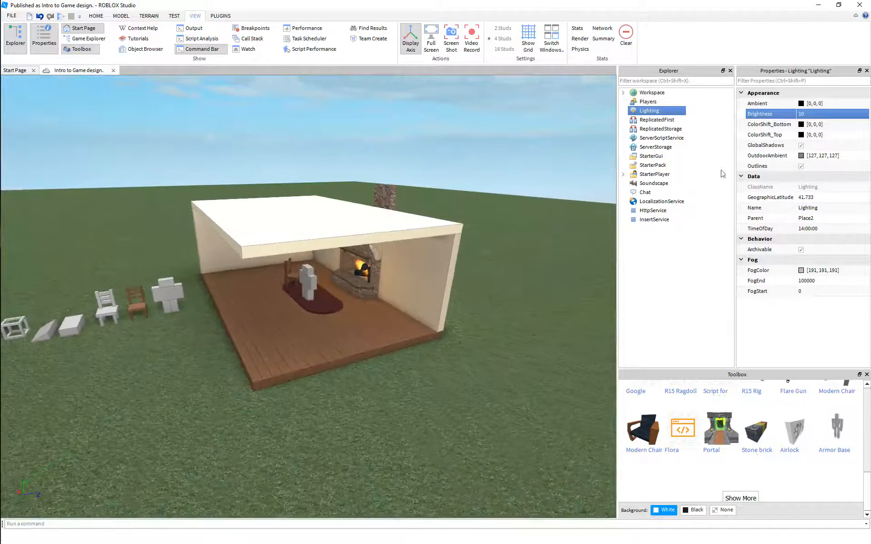
Return the Lighting Brightness to 1, then try a value of 0 and inspect the room.
key(Return)
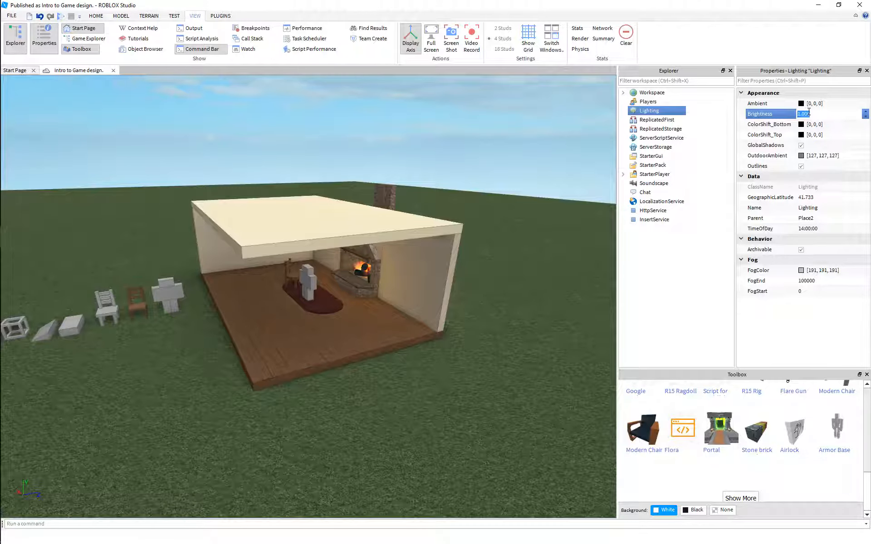
click(808, 111)
text(0)
key(Return)
click(519, 316)
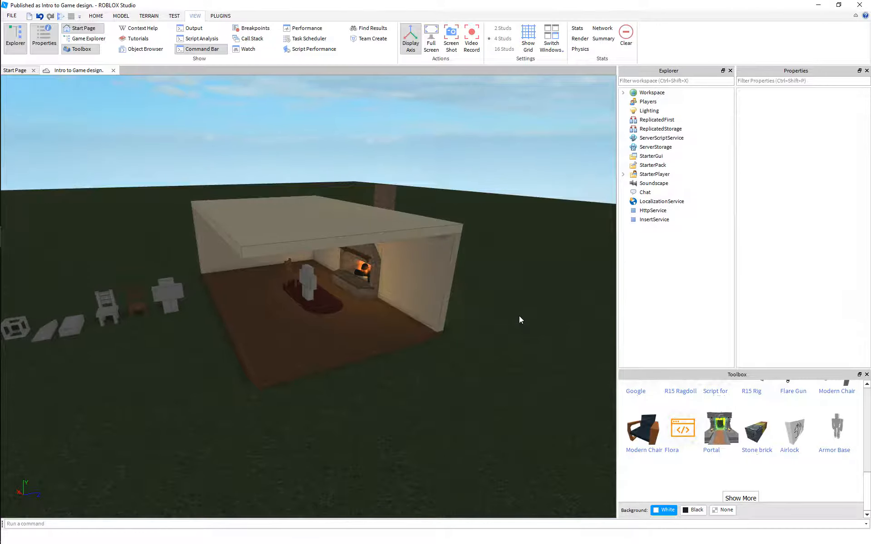
right_drag(519, 316, 519, 315)
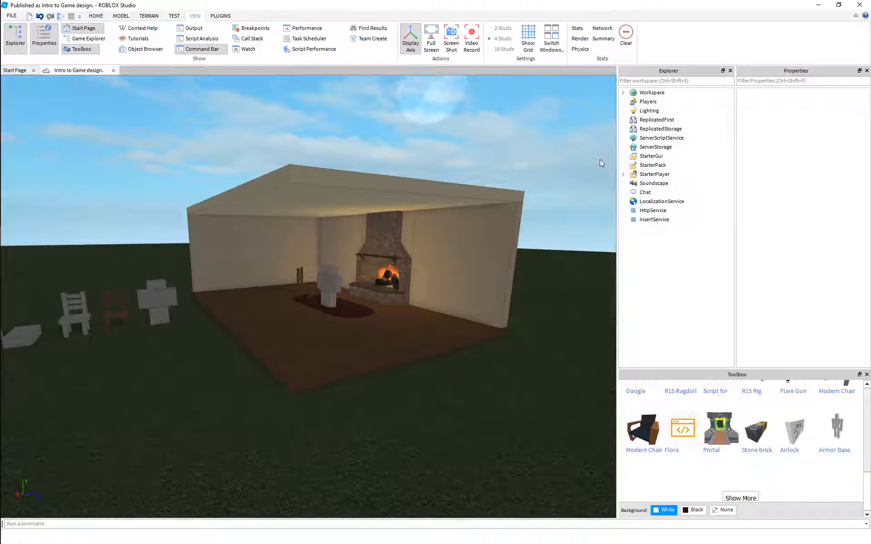
Set the Lighting service's ColorShift_Bottom to purple #532c8a.
click(676, 111)
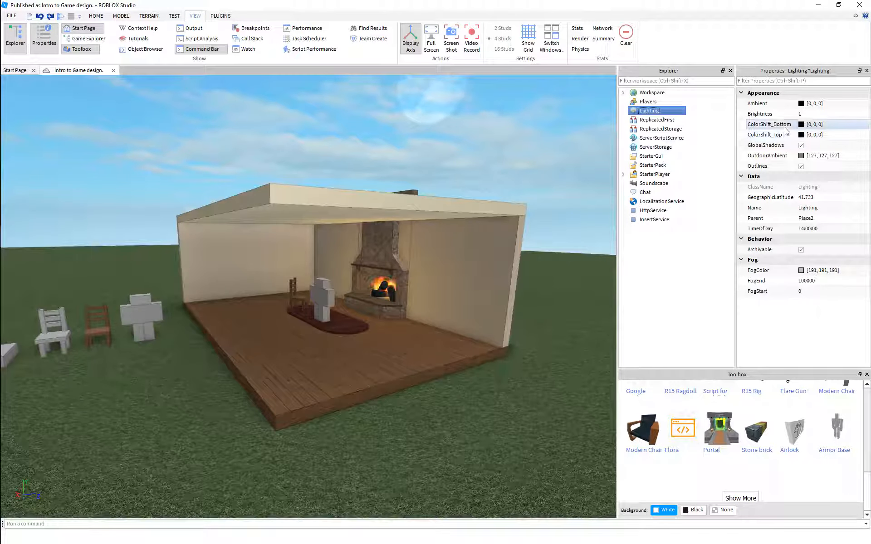
scroll(471, 253, up, 6)
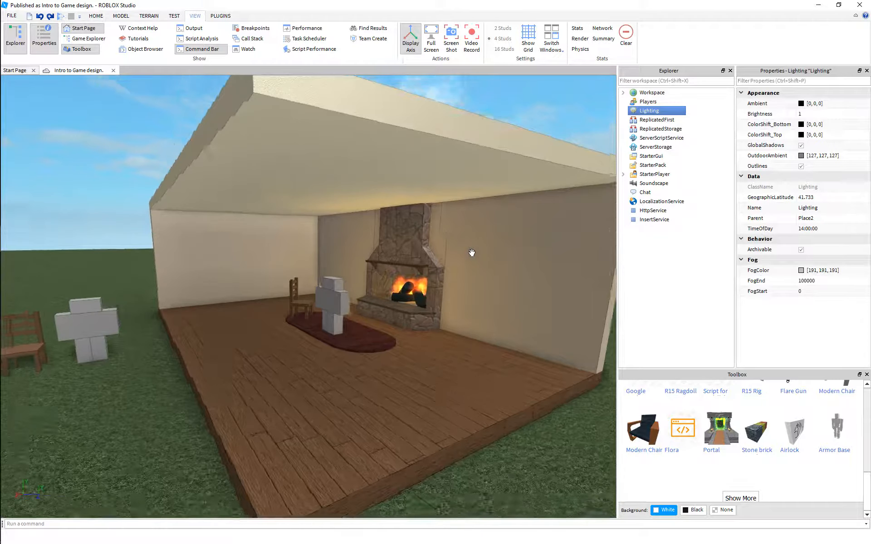
right_drag(472, 253, 471, 253)
key(s)
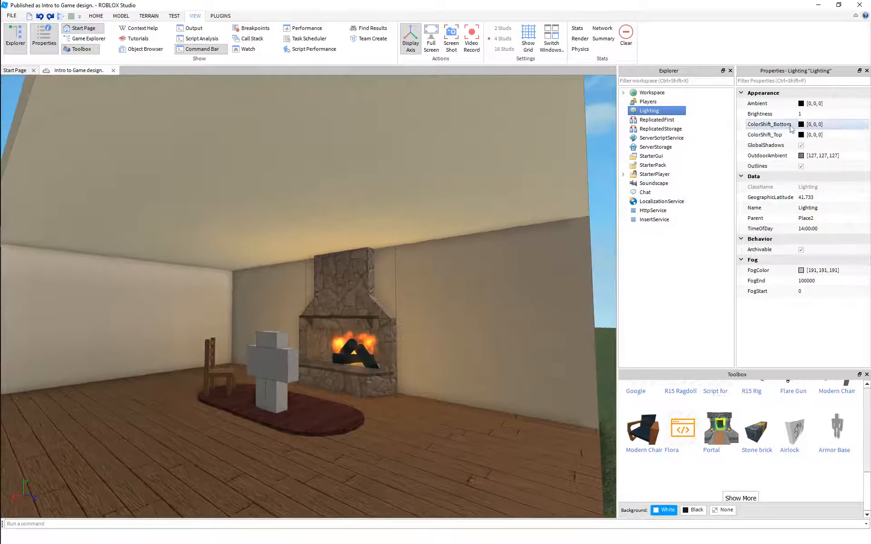
click(801, 125)
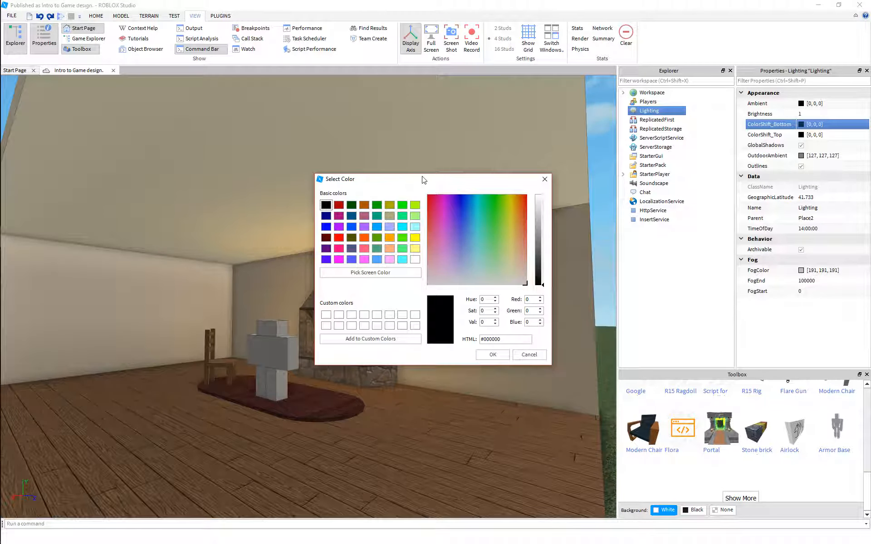
drag(422, 180, 517, 207)
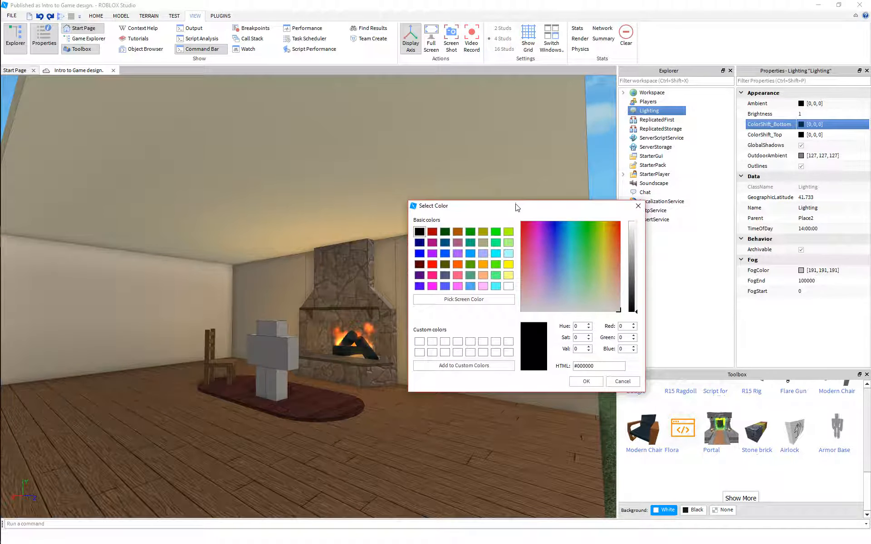
click(636, 264)
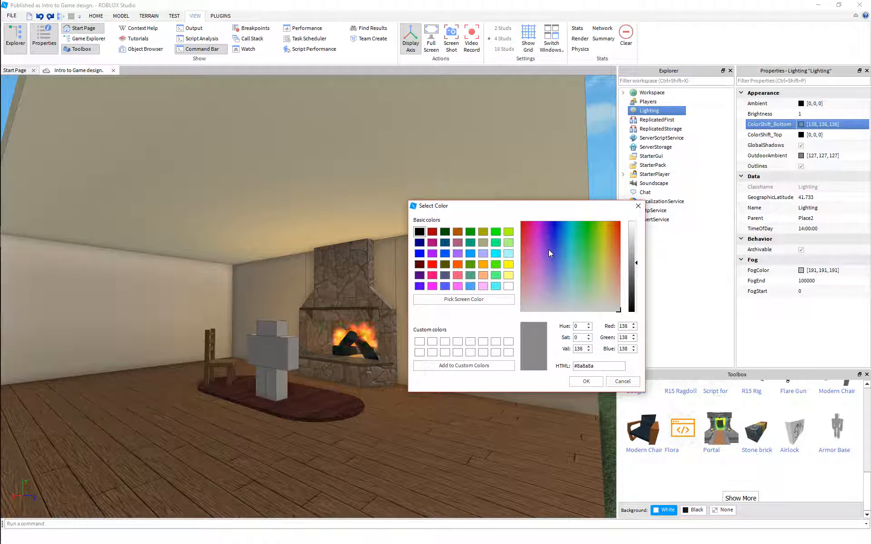
click(546, 250)
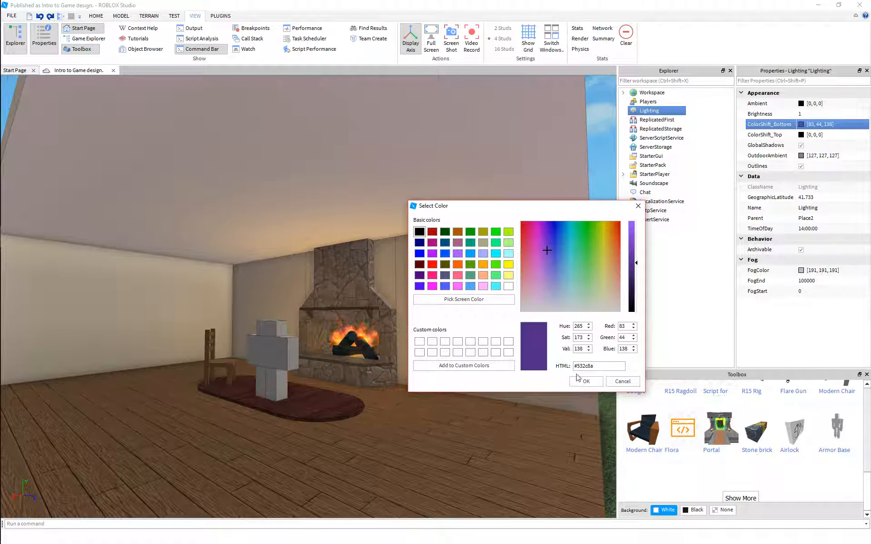
click(585, 385)
Set Lighting's ColorShift_Top to a golden tone (179, 137, 53) and inspect the building's lit surfaces.
scroll(364, 329, down, 4)
right_drag(364, 329, 324, 204)
click(801, 134)
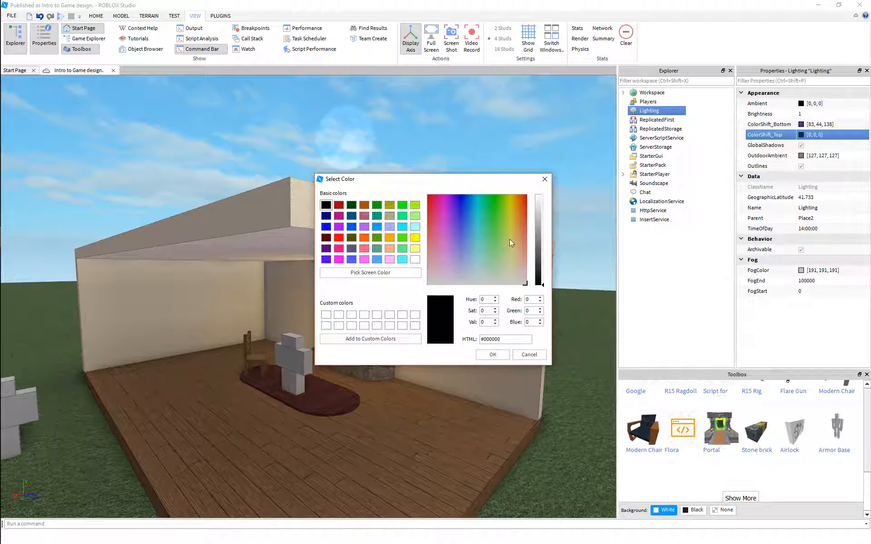
click(542, 221)
click(493, 354)
scroll(430, 338, down, 3)
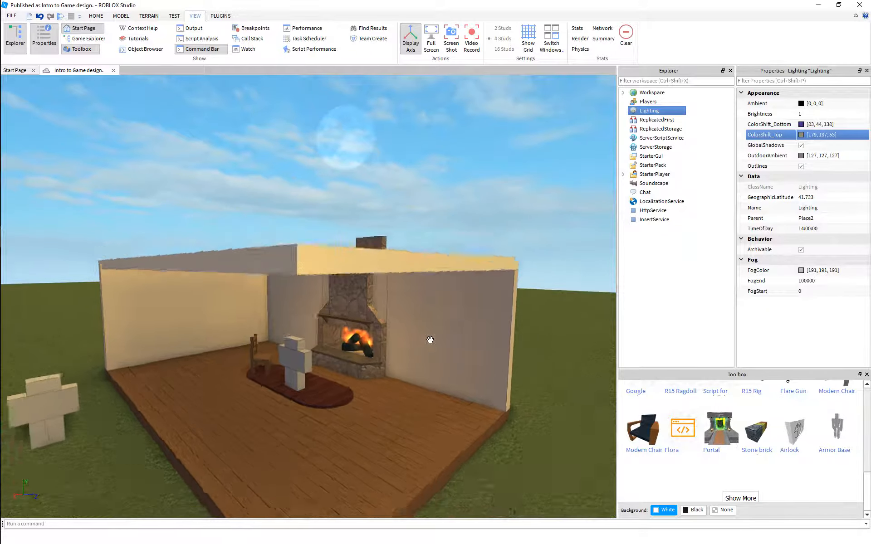
right_drag(429, 338, 429, 342)
scroll(429, 341, down, 5)
right_drag(420, 182, 412, 240)
key(w)
key(s)
key(w)
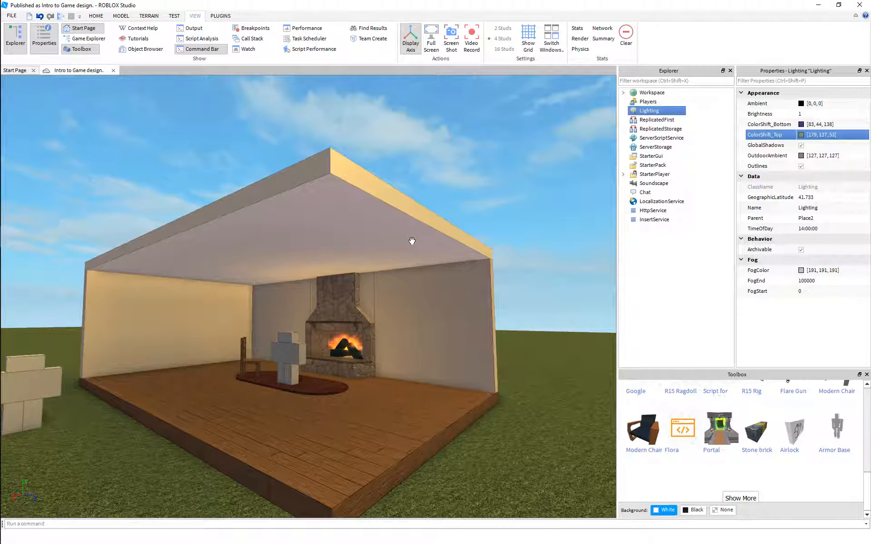
Undo the ColorShift_Top and ColorShift_Bottom changes and show the Lighting properties again.
key(ctrl+z)
click(408, 164)
key(w)
key(q)
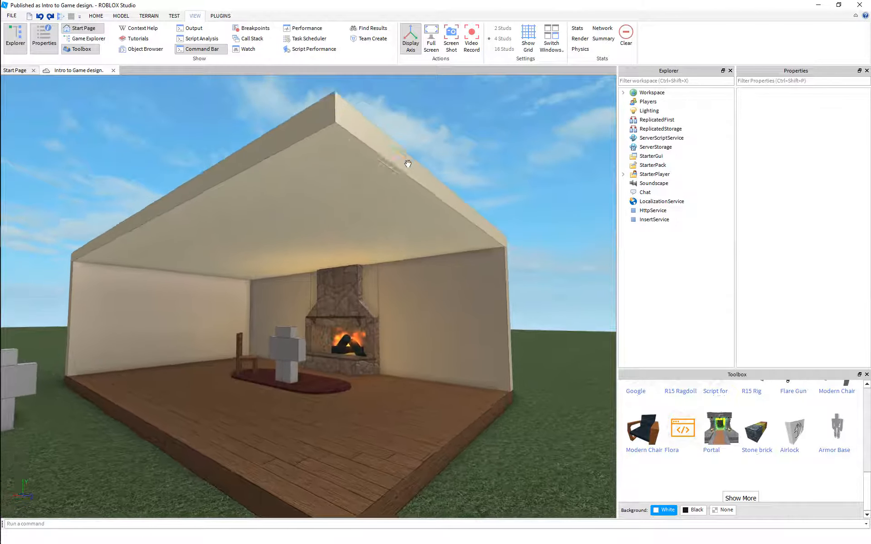
click(641, 102)
click(639, 111)
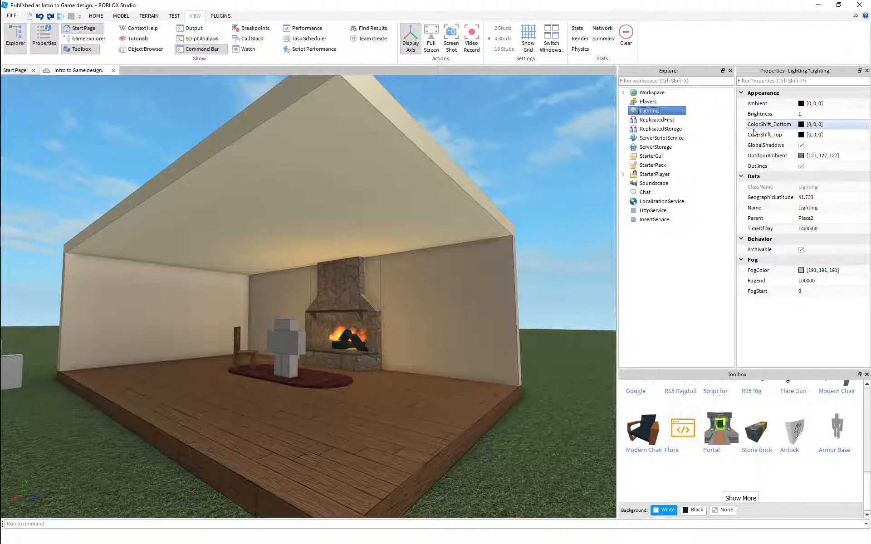
Examine the building's shading from several viewpoints alongside the Lighting properties.
key(e)
right_drag(458, 155, 457, 156)
key(s)
key(q)
key(w)
key(w)
key(s)
key(a)
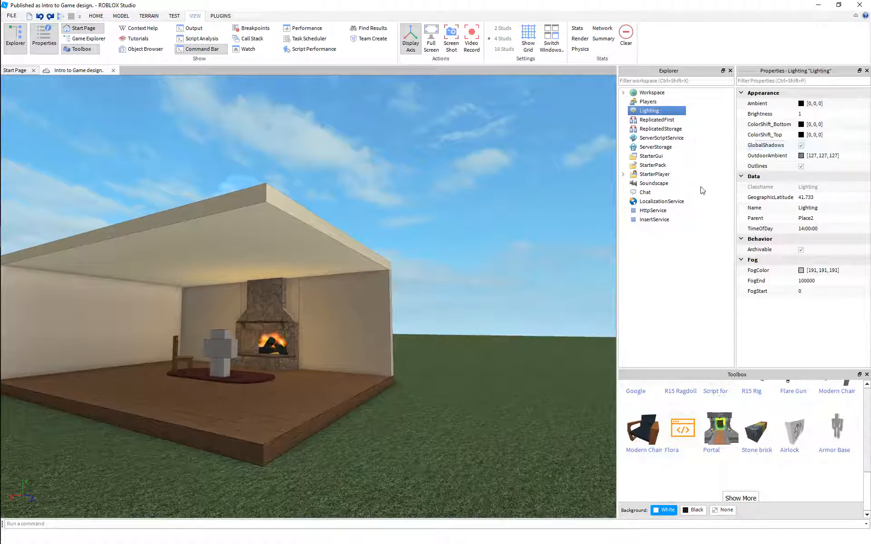
right_drag(357, 272, 357, 271)
Switch to the Roblox Wiki page for the Lighting class in Chrome and read its property descriptions.
key(alt+Tab)
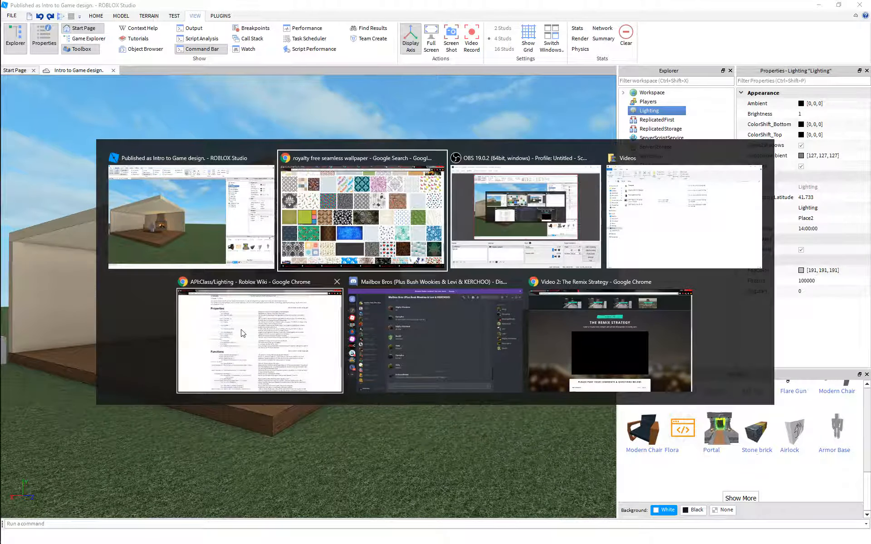
click(253, 286)
scroll(137, 161, up, 2)
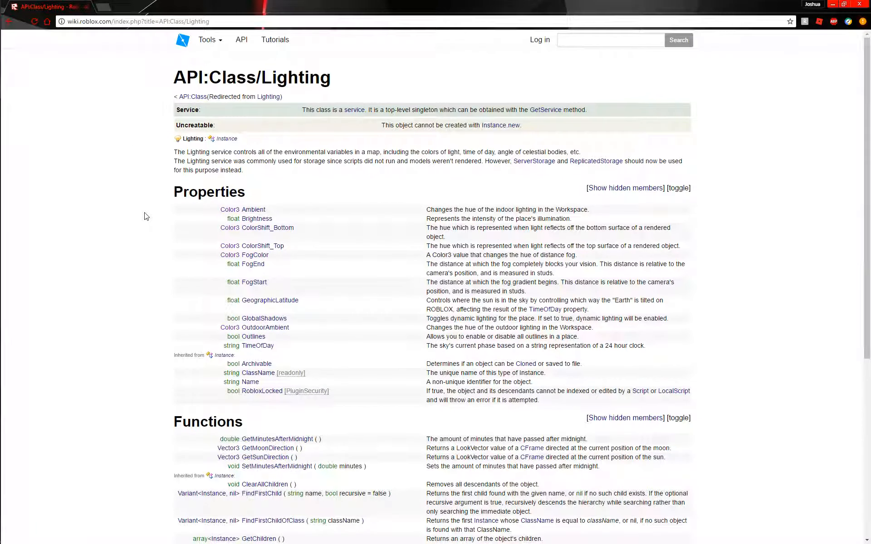
scroll(145, 216, down, 2)
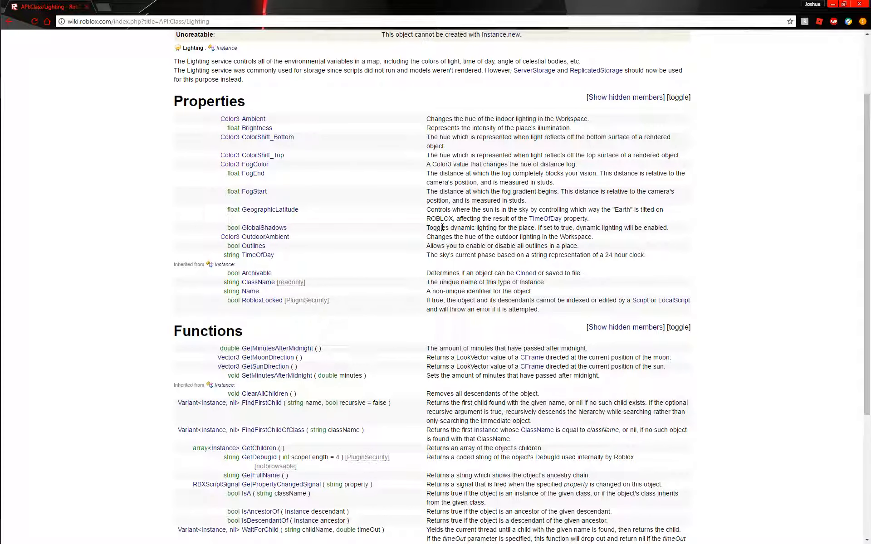
Switch back to ROBLOX Studio and bring the fireplace room into view beside the Lighting properties.
key(alt+Tab)
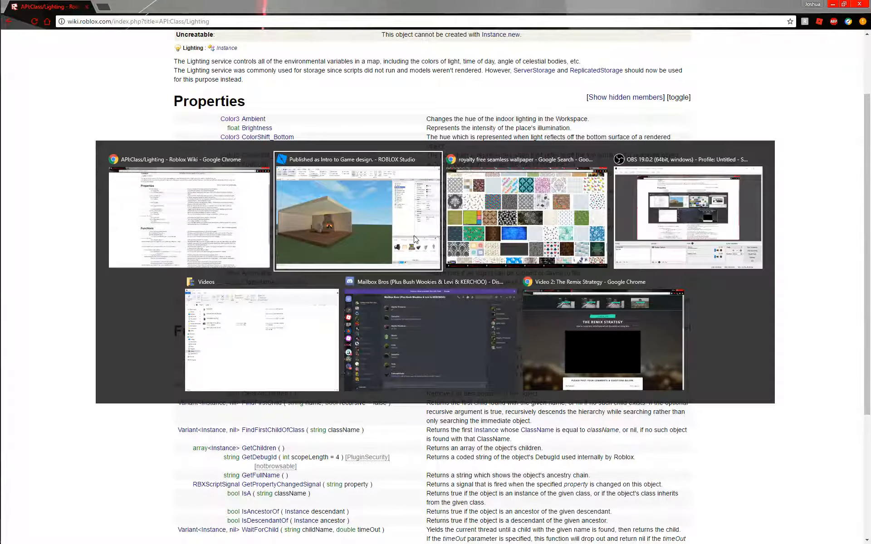
right_drag(431, 236, 432, 236)
key(w)
key(d)
Turn Lighting's GlobalShadows off and back on, comparing the building's shading from inside and outside.
click(825, 145)
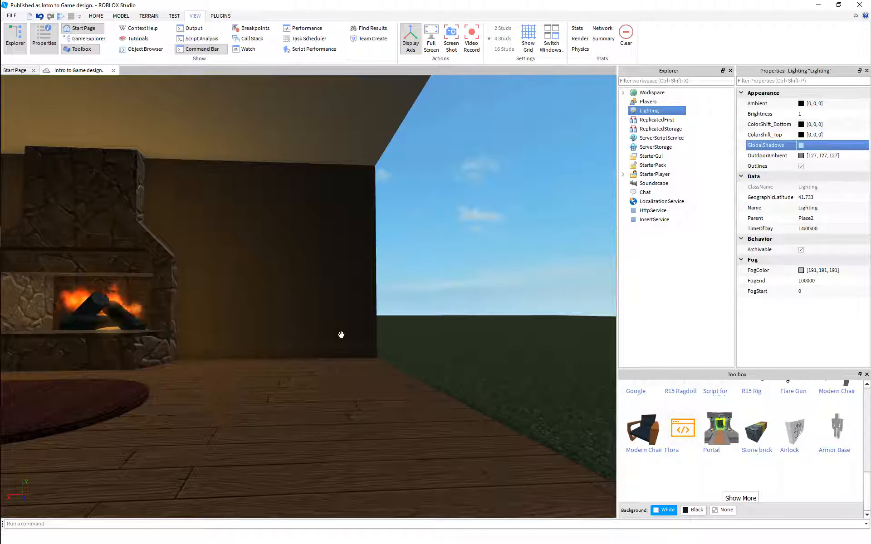
key(s)
right_drag(346, 328, 346, 329)
key(q)
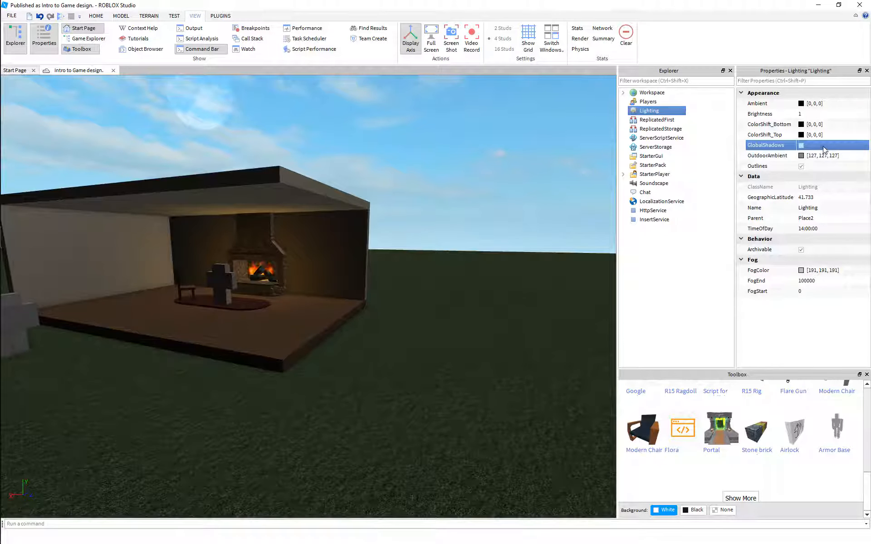
click(825, 146)
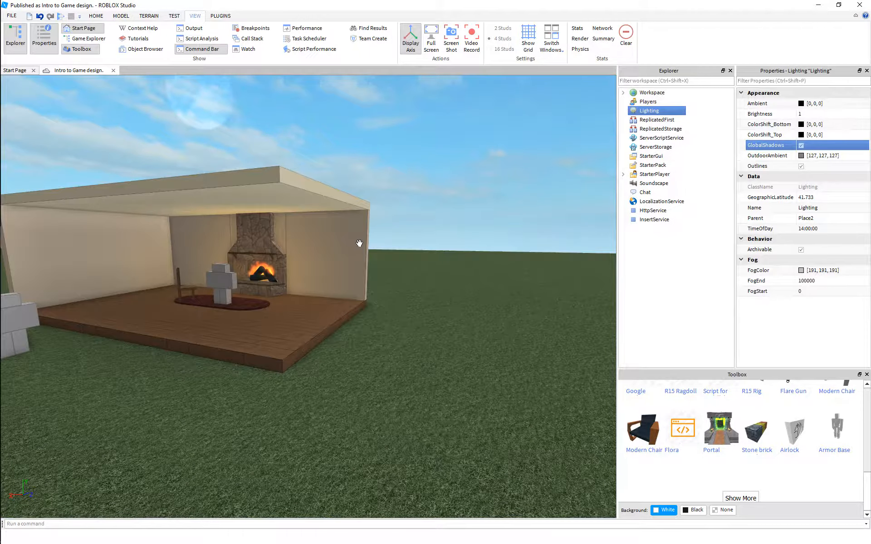
key(w)
right_drag(359, 243, 371, 272)
Disable GlobalShadows again, inspect the exterior and the fireplace interior, and re-enable it.
click(800, 145)
key(s)
key(s)
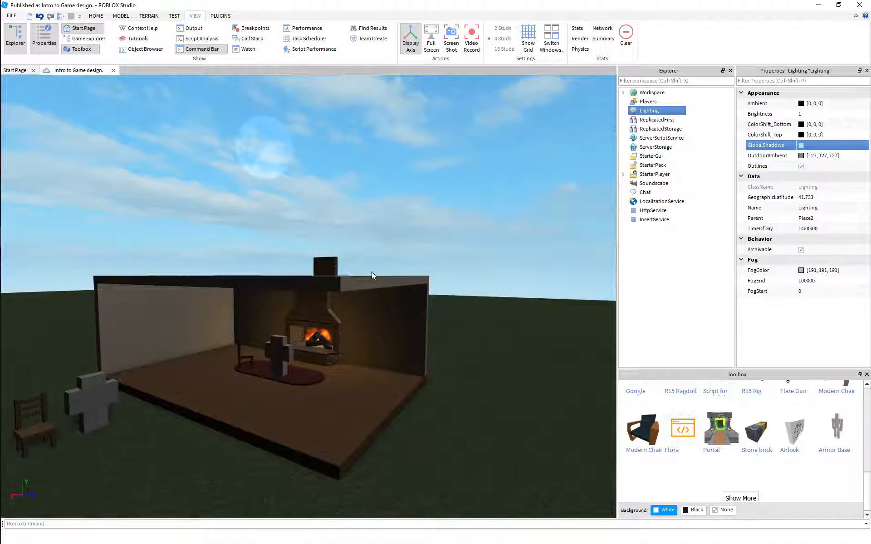
key(w)
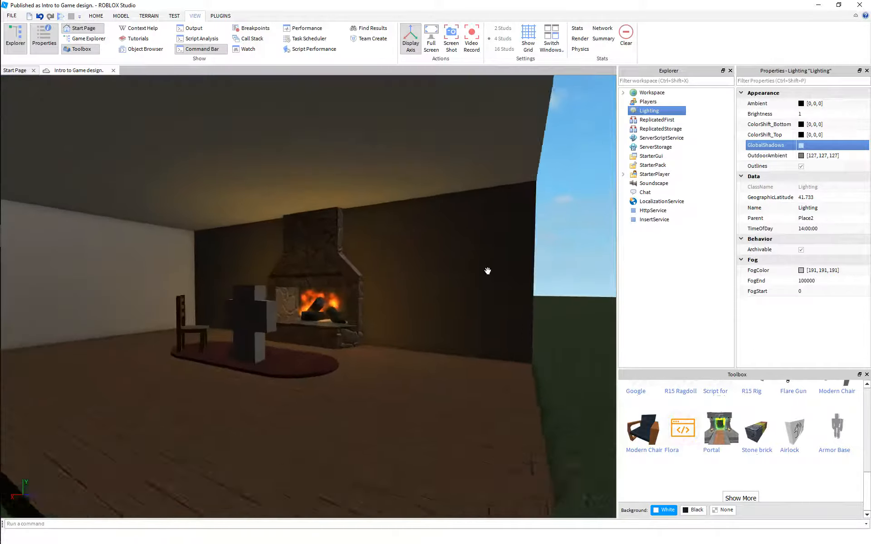
click(800, 145)
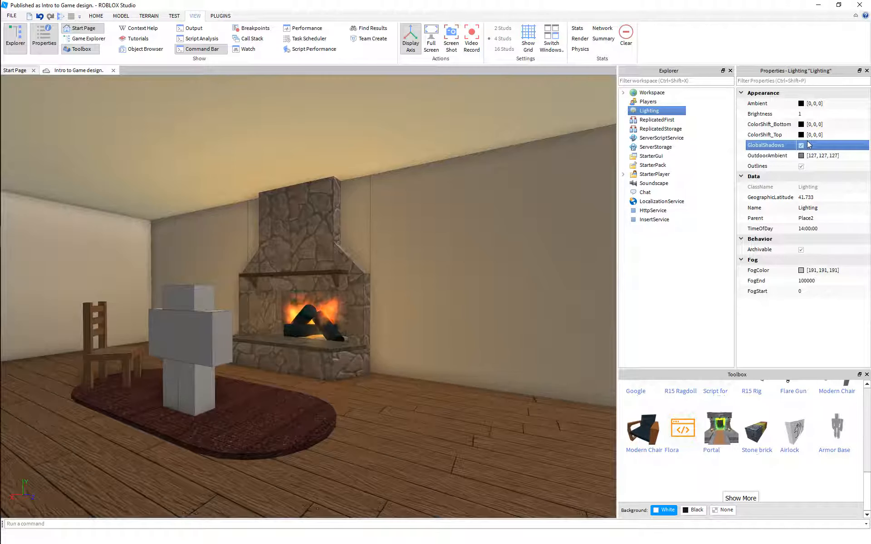
right_drag(507, 243, 506, 243)
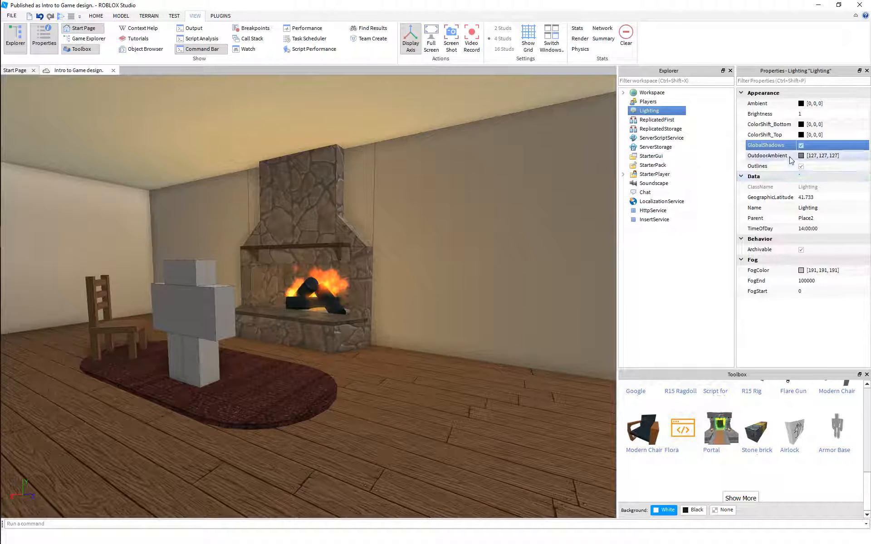
Try a light purple OutdoorAmbient (190, 124, 244) with the whole building in view and cancel the colour change.
key(s)
key(s)
key(e)
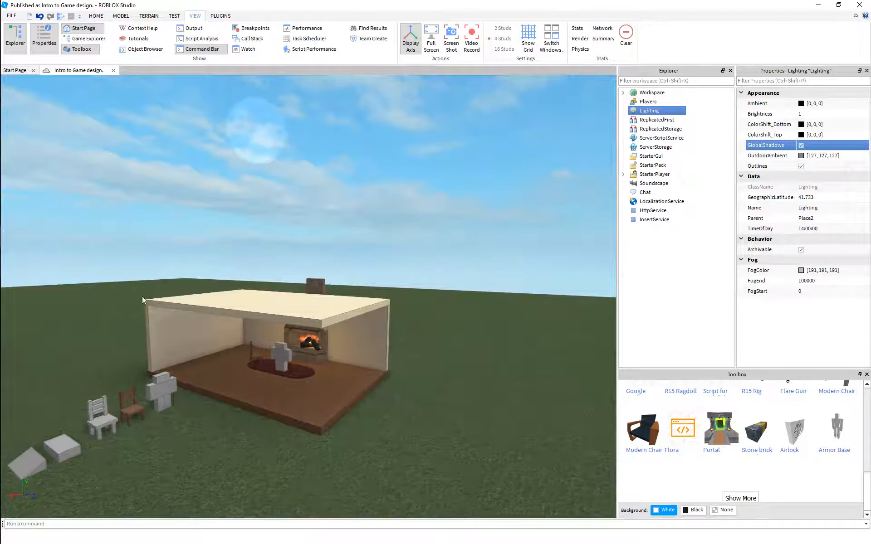
click(801, 156)
drag(483, 245, 451, 240)
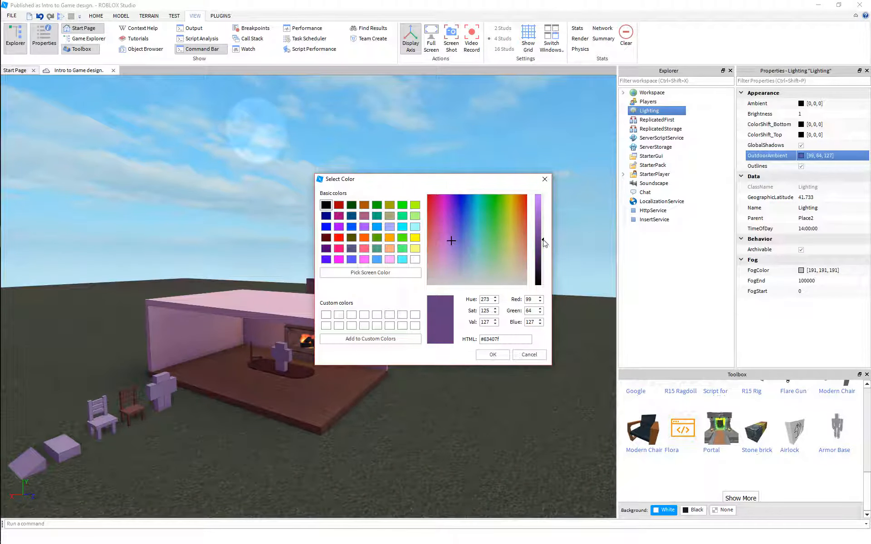
drag(542, 242, 544, 202)
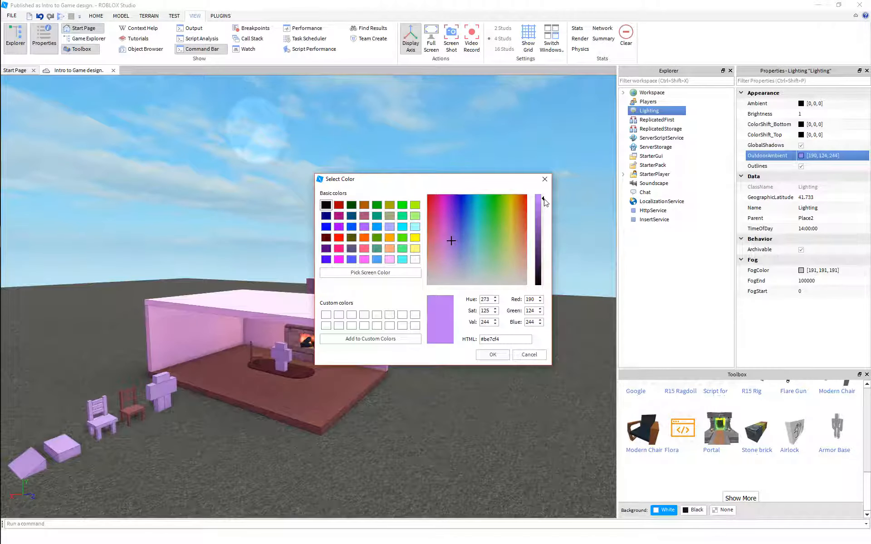
click(520, 353)
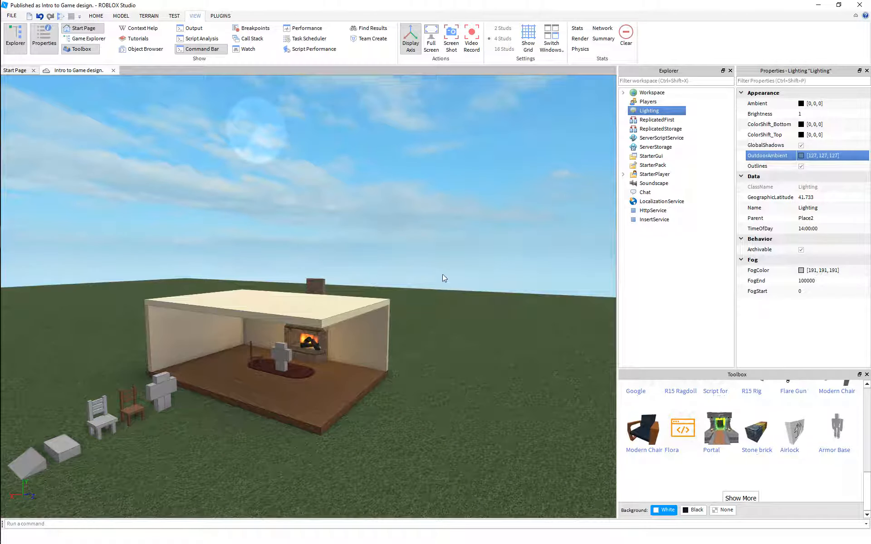
Reselect the Lighting service to show its properties and bring the fireplace interior into view.
click(442, 273)
scroll(443, 274, up, 6)
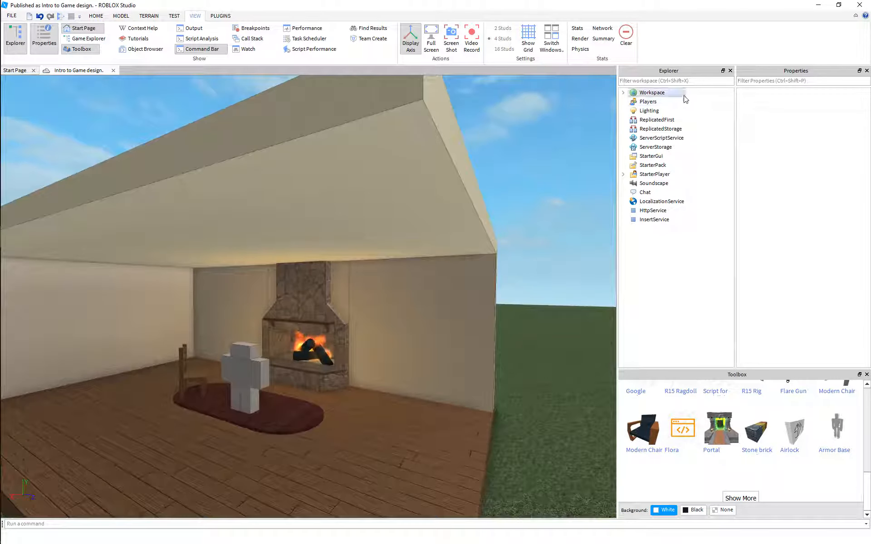
click(667, 112)
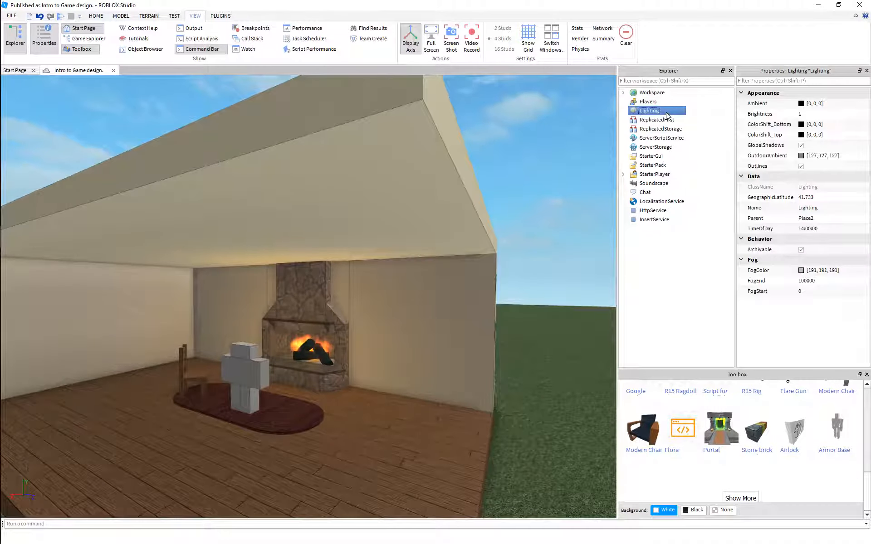
scroll(417, 309, up, 5)
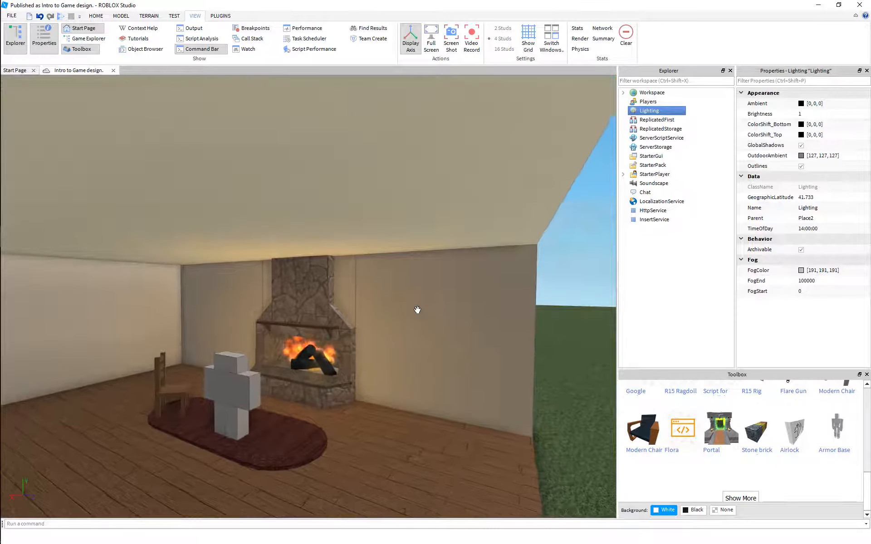
scroll(417, 310, up, 2)
right_drag(417, 309, 418, 310)
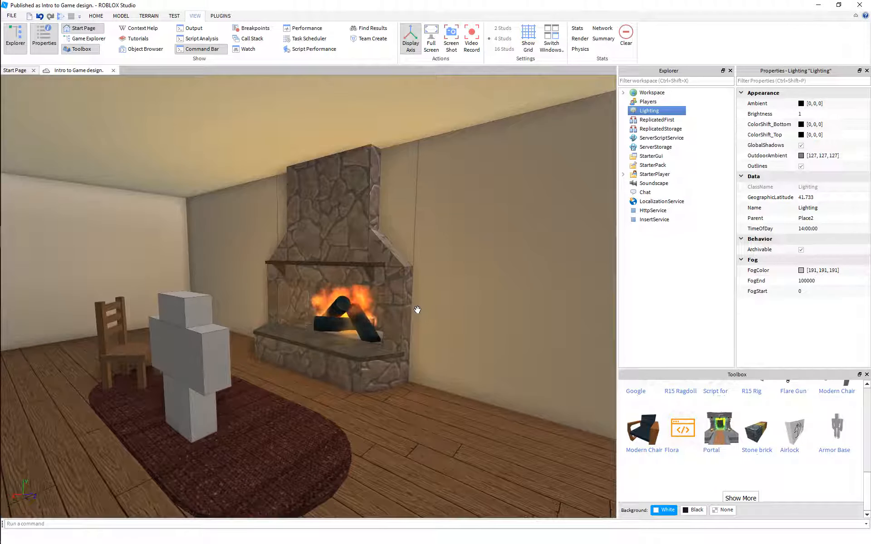
scroll(419, 309, down, 4)
scroll(417, 310, up, 4)
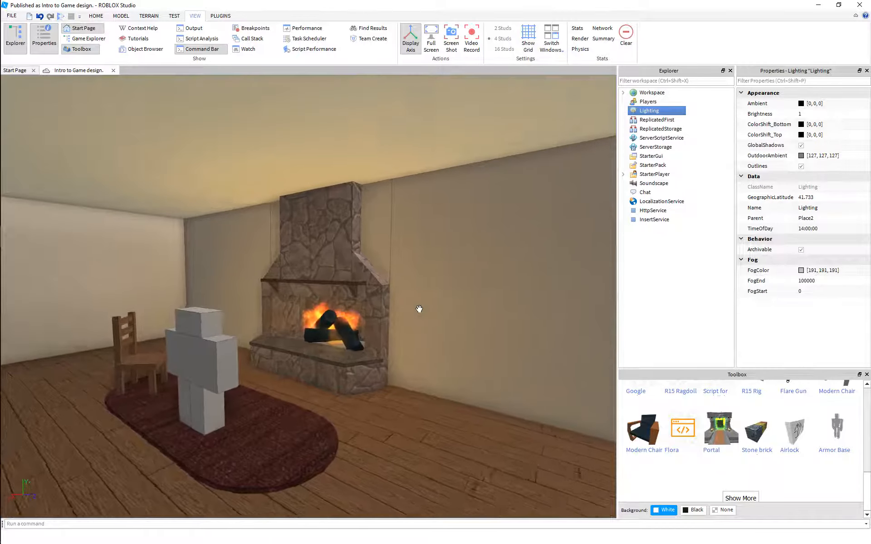
Examine the thin outline along the wall seam beside the fireplace at close range.
middle_drag(417, 310, 393, 312)
key(w)
right_drag(393, 313, 392, 313)
key(w)
key(w)
key(s)
key(w)
key(s)
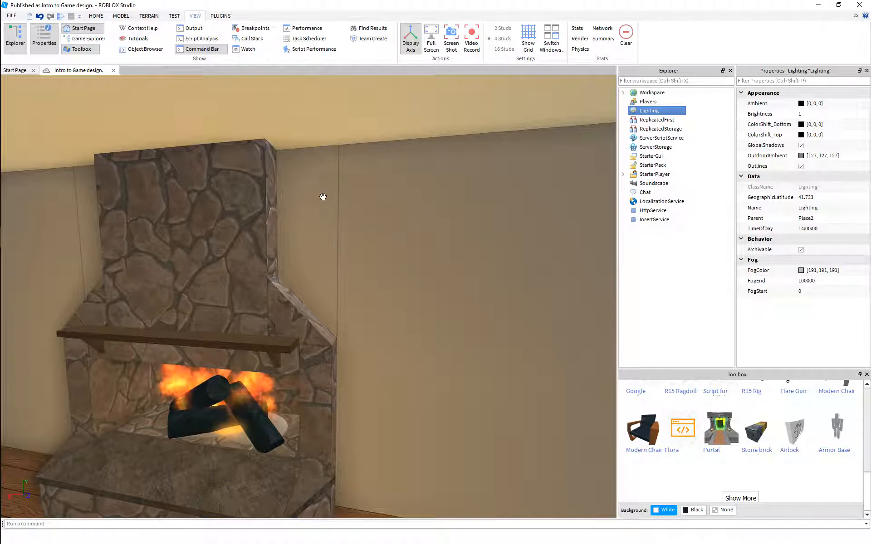
key(w)
right_drag(336, 242, 336, 242)
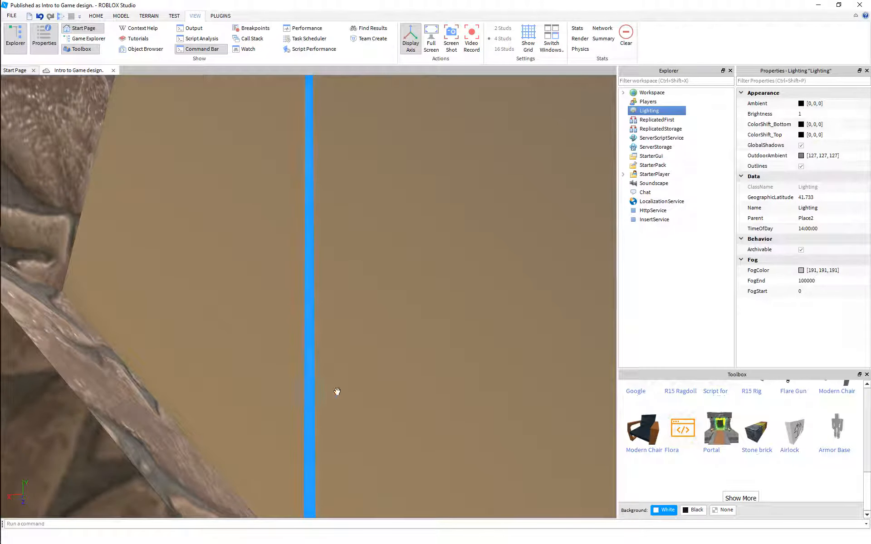
scroll(301, 301, down, 5)
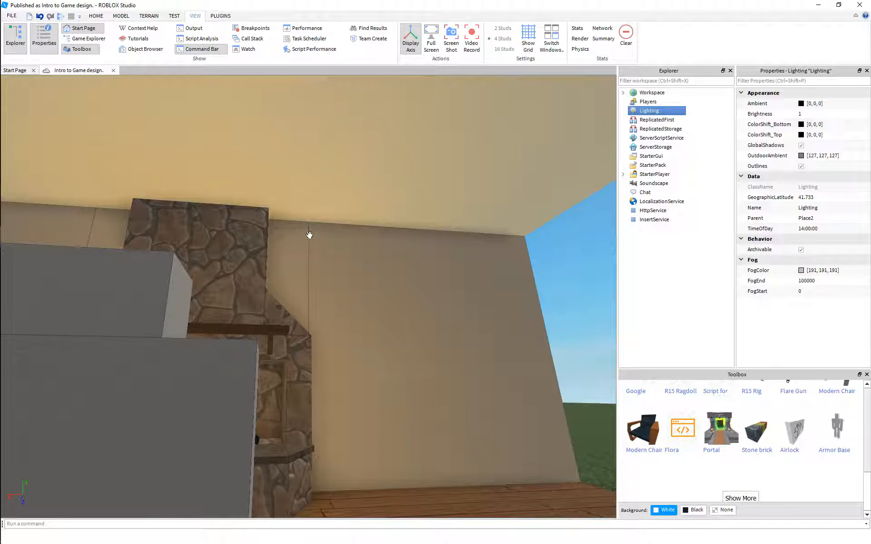
key(w)
right_drag(454, 223, 454, 223)
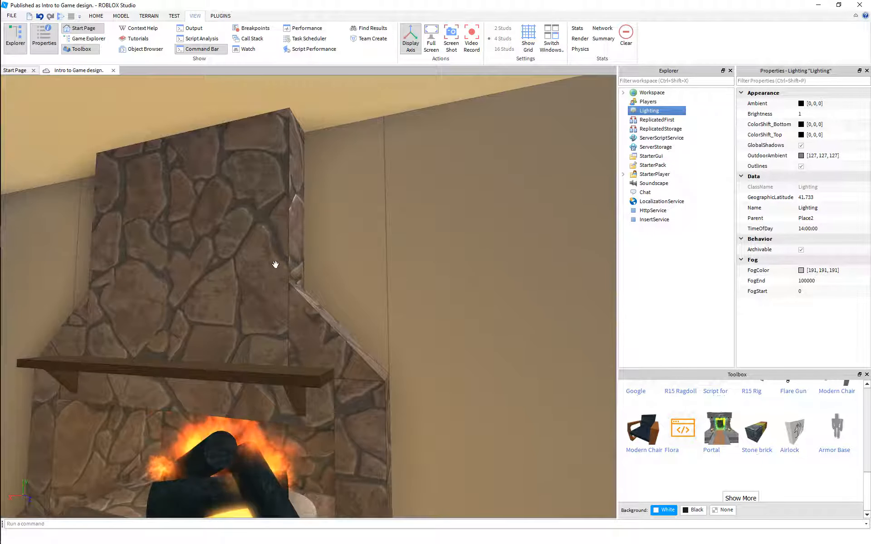
Examine the outlines around the fireplace, mantel and back wall from several distances and angles.
scroll(287, 383, down, 3)
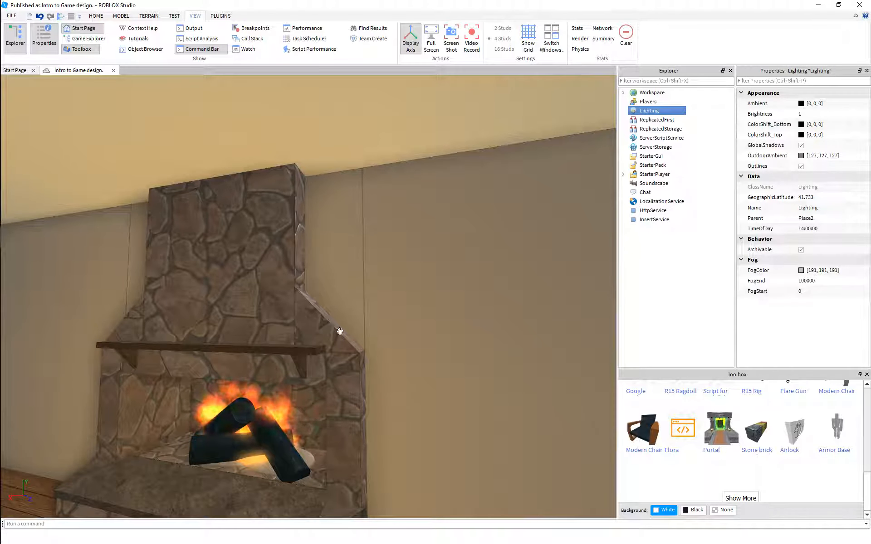
scroll(312, 349, down, 3)
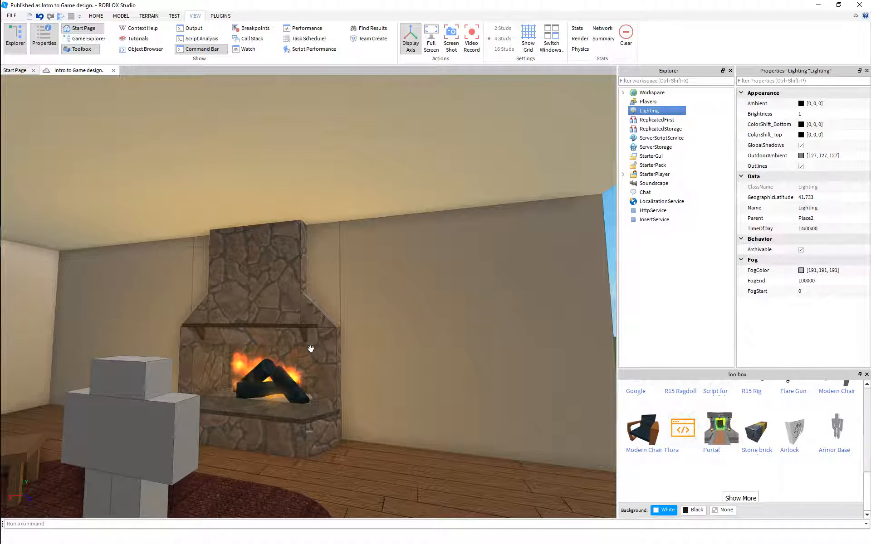
scroll(311, 349, down, 2)
key(w)
right_drag(310, 349, 311, 349)
key(s)
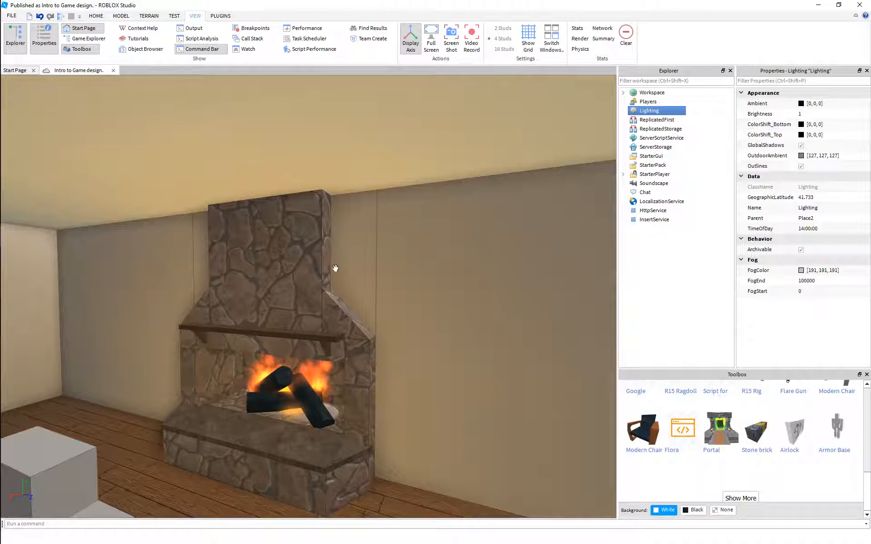
right_drag(351, 277, 350, 277)
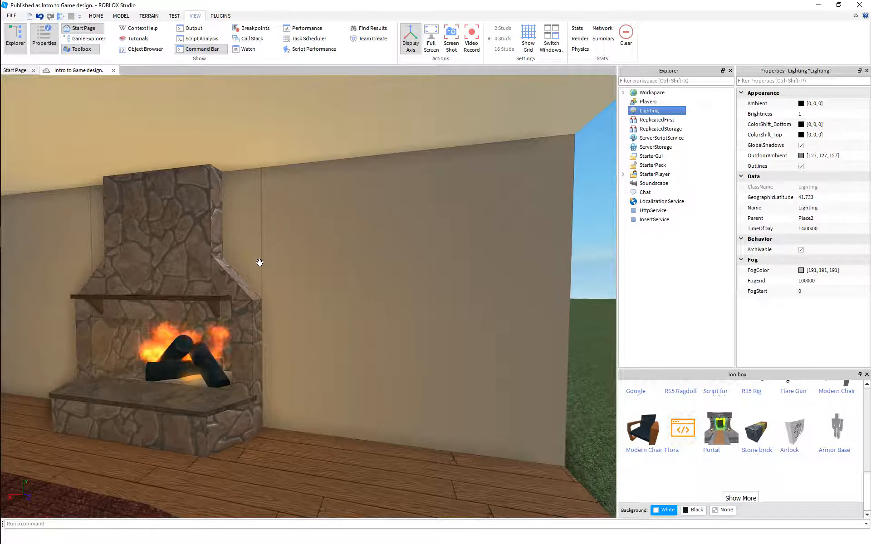
key(w)
right_drag(259, 263, 267, 273)
key(s)
key(w)
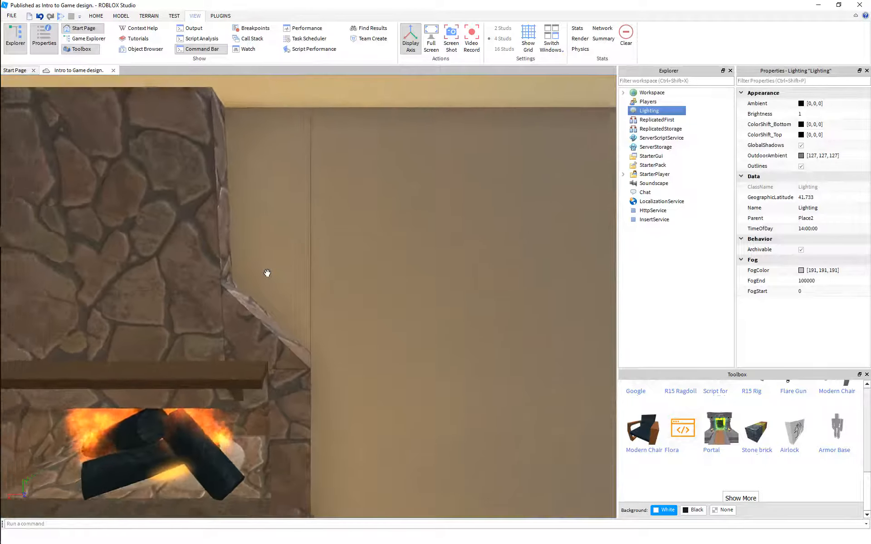
key(s)
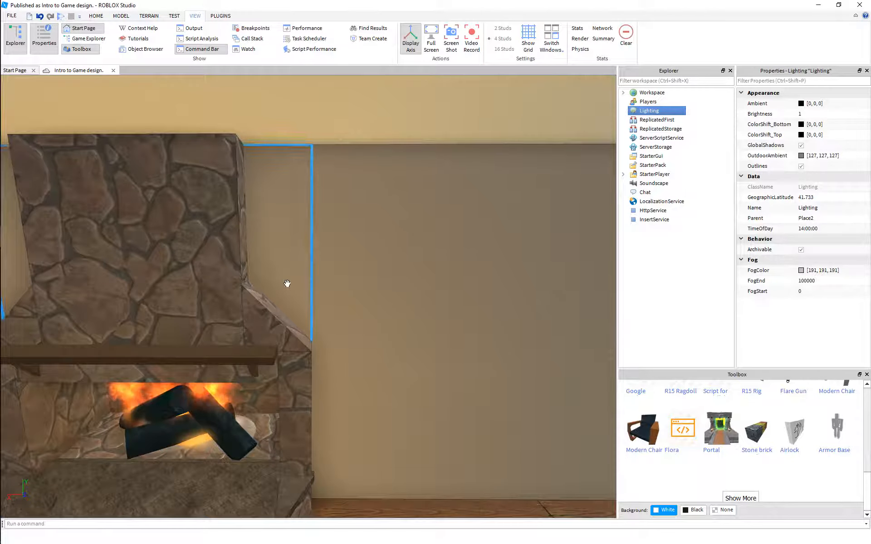
key(s)
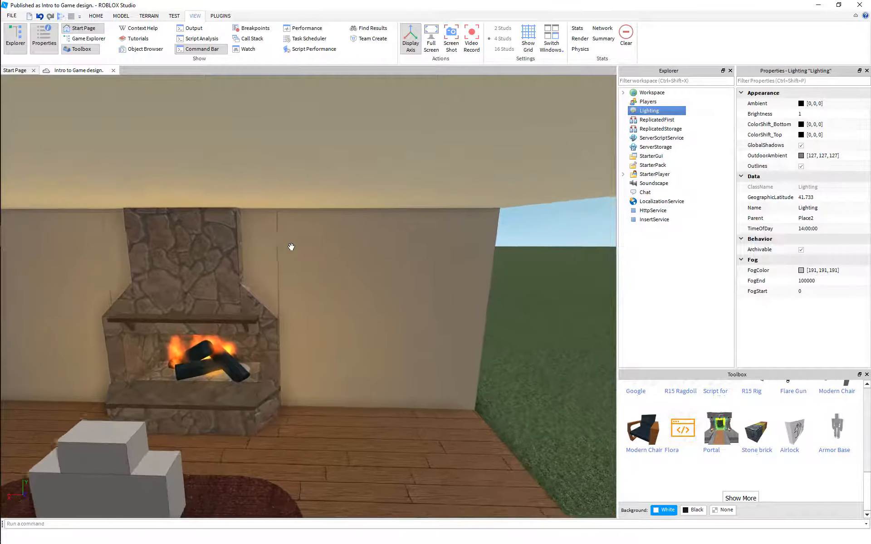
key(w)
right_drag(291, 247, 291, 246)
key(d)
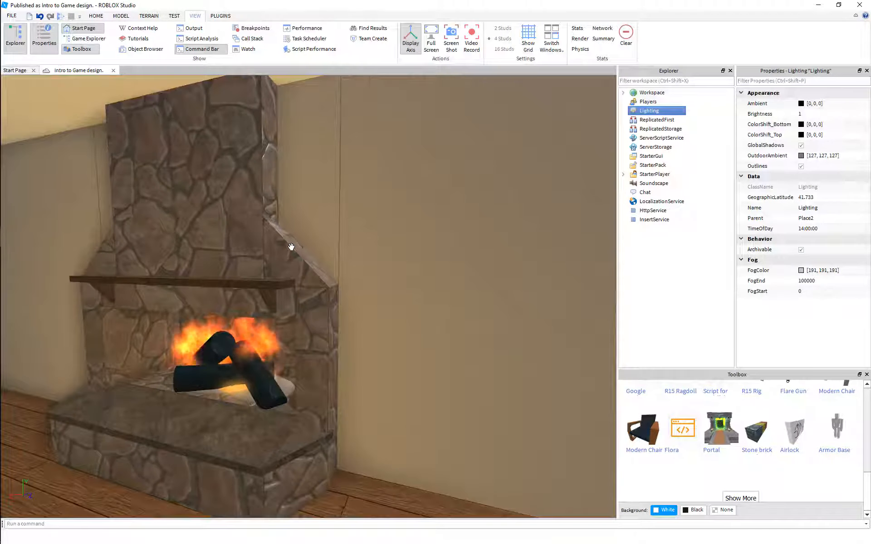
key(s)
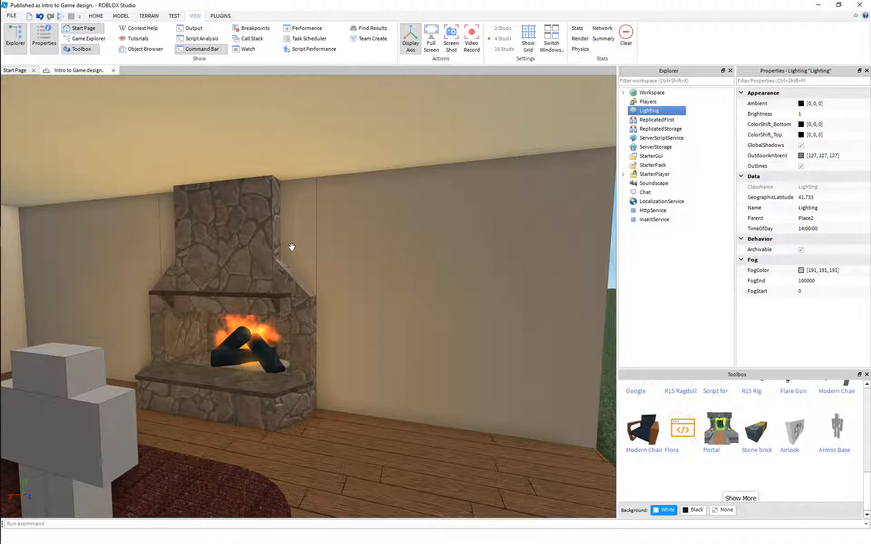
Turn off Lighting's Outlines and inspect the edges of the fireplace and surrounding walls.
click(825, 166)
scroll(447, 253, down, 5)
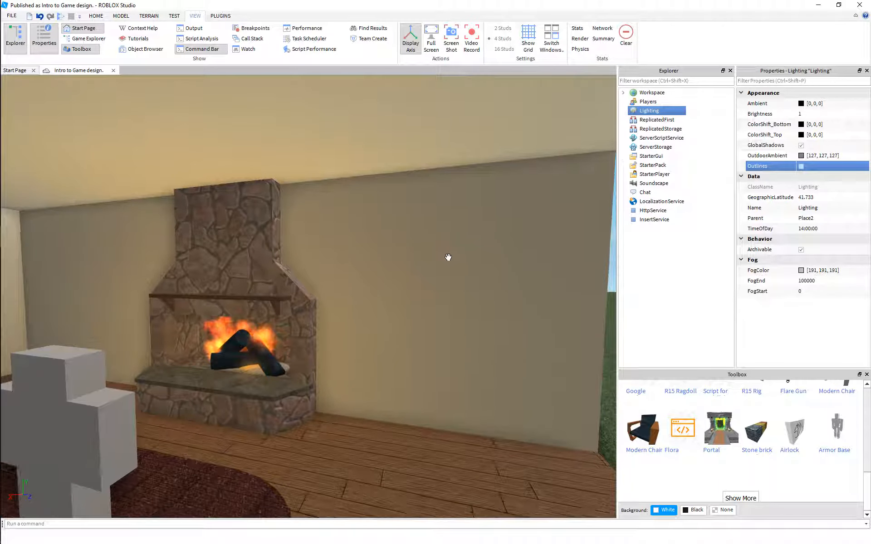
click(510, 300)
scroll(511, 301, up, 8)
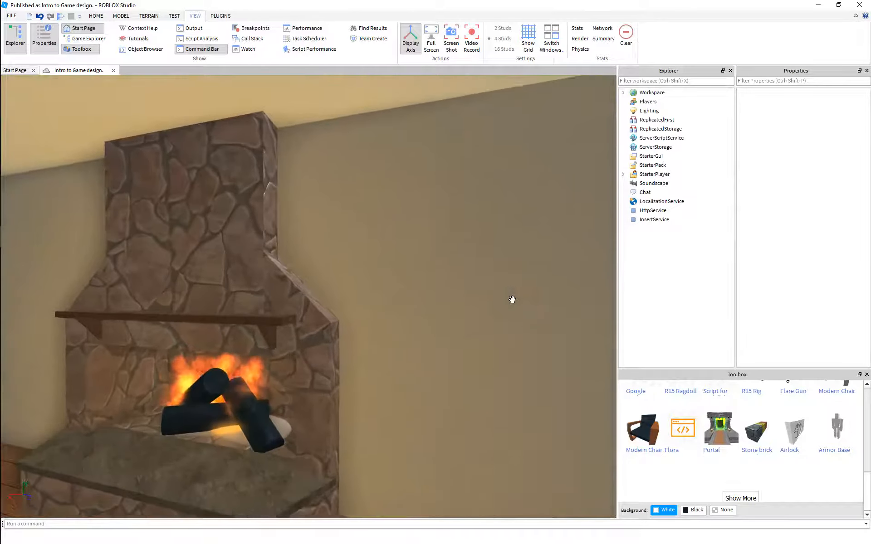
scroll(511, 299, down, 3)
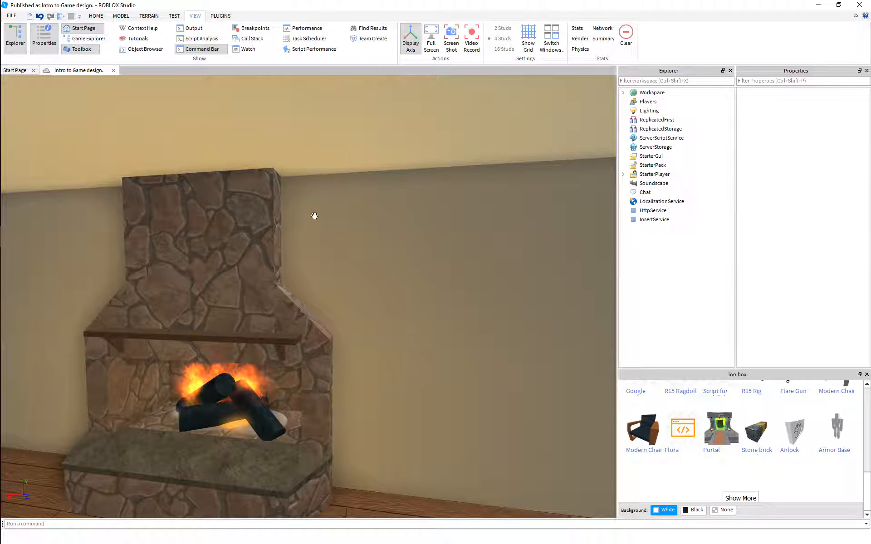
right_drag(323, 201, 324, 201)
key(s)
key(d)
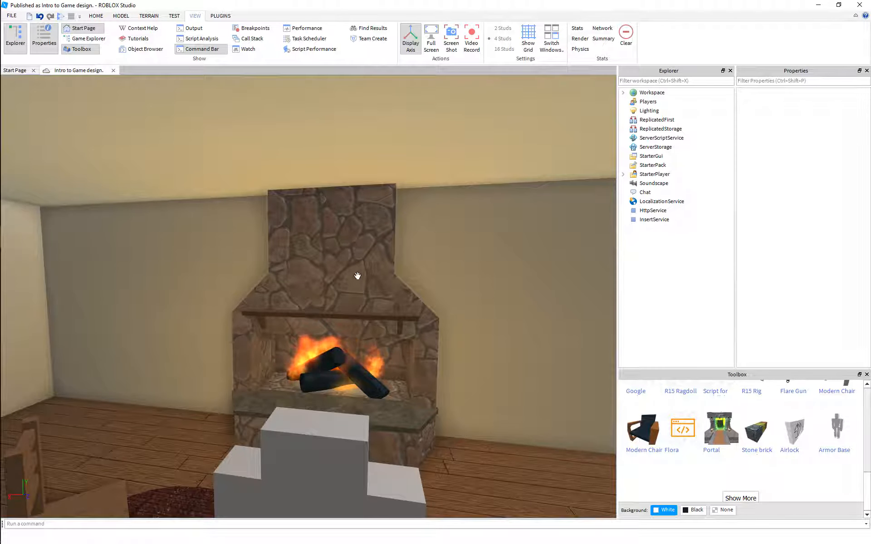
scroll(363, 271, up, 5)
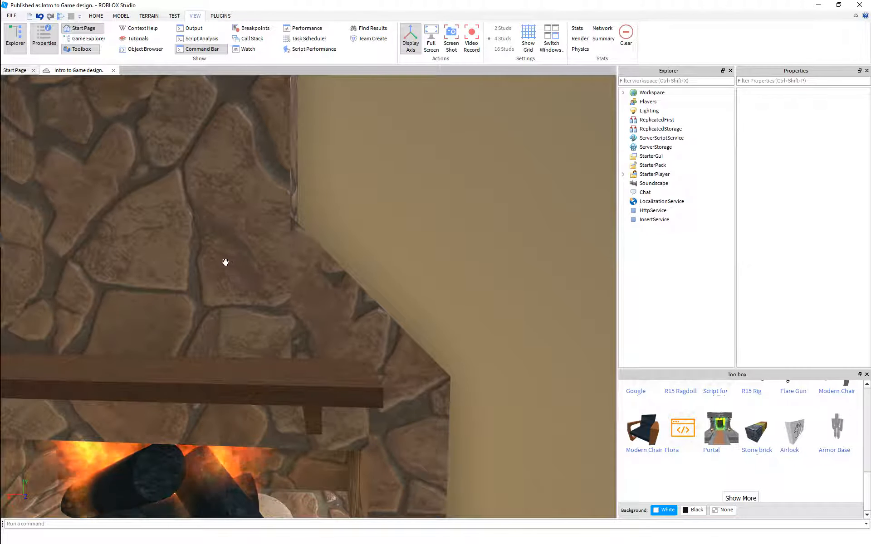
Survey the fireplace, rug and surrounding walls with outlines disabled, from farther back in the room.
scroll(270, 282, down, 5)
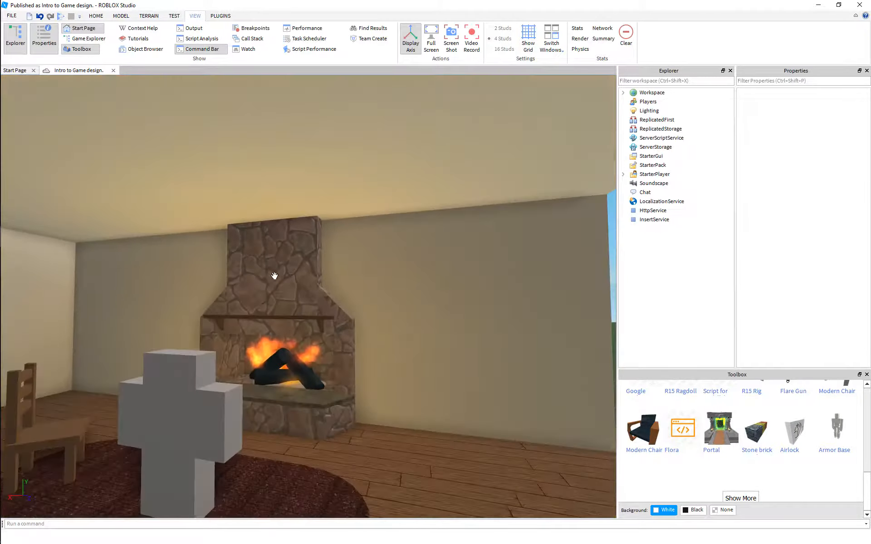
key(a)
right_drag(275, 276, 275, 276)
key(s)
key(d)
right_drag(274, 331, 274, 330)
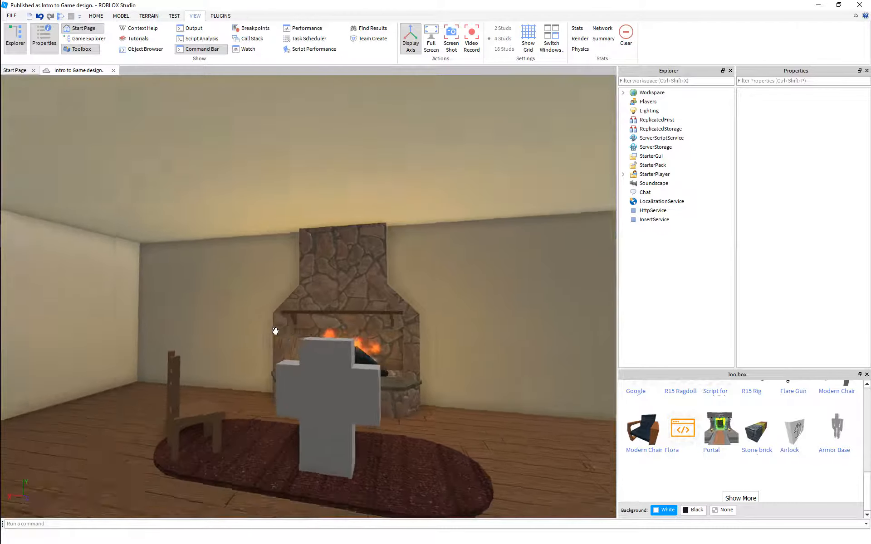
key(d)
scroll(369, 342, up, 10)
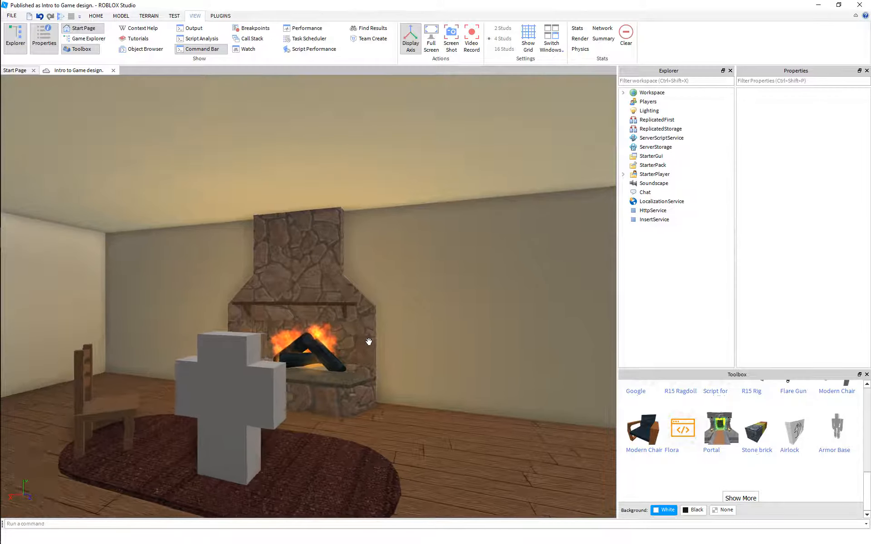
Inspect the seam between the wall parts beside the fireplace up close and compare it with a wider room view.
scroll(369, 342, up, 3)
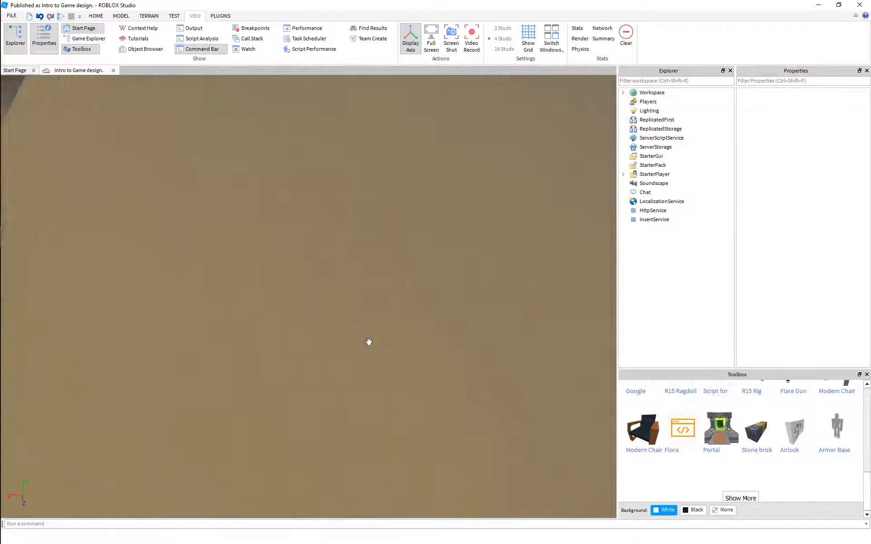
right_drag(369, 341, 369, 341)
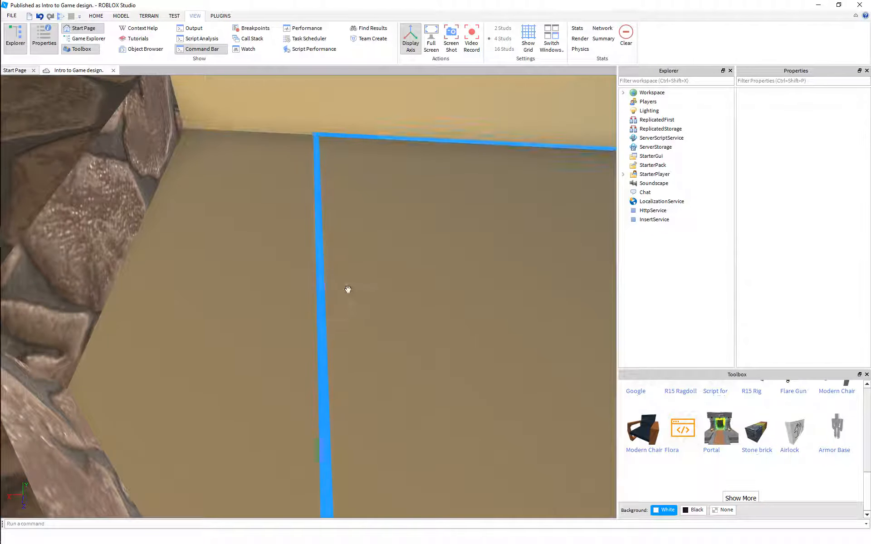
scroll(350, 290, up, 5)
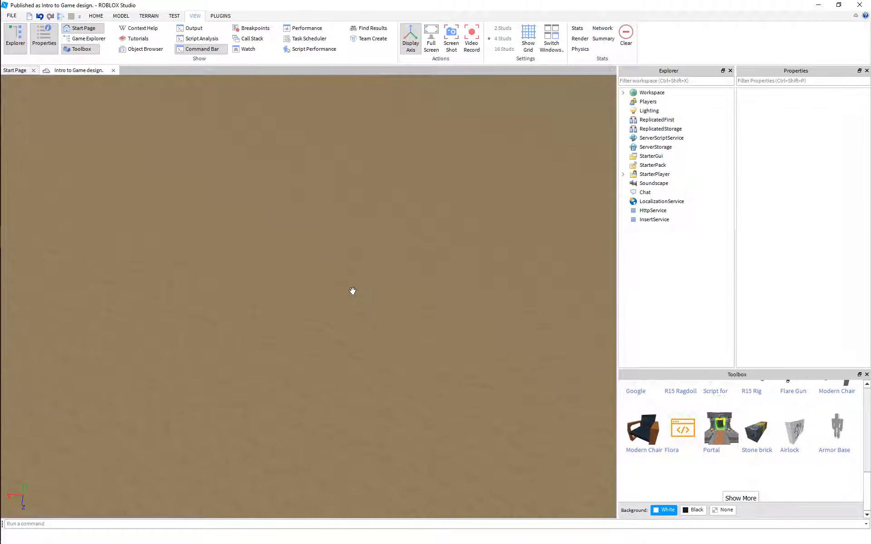
scroll(352, 291, down, 3)
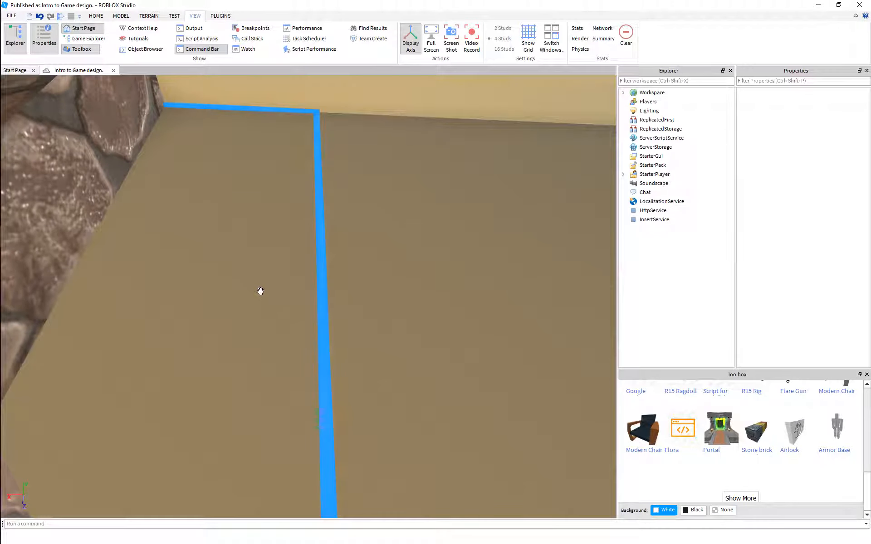
scroll(266, 292, up, 3)
scroll(267, 295, down, 6)
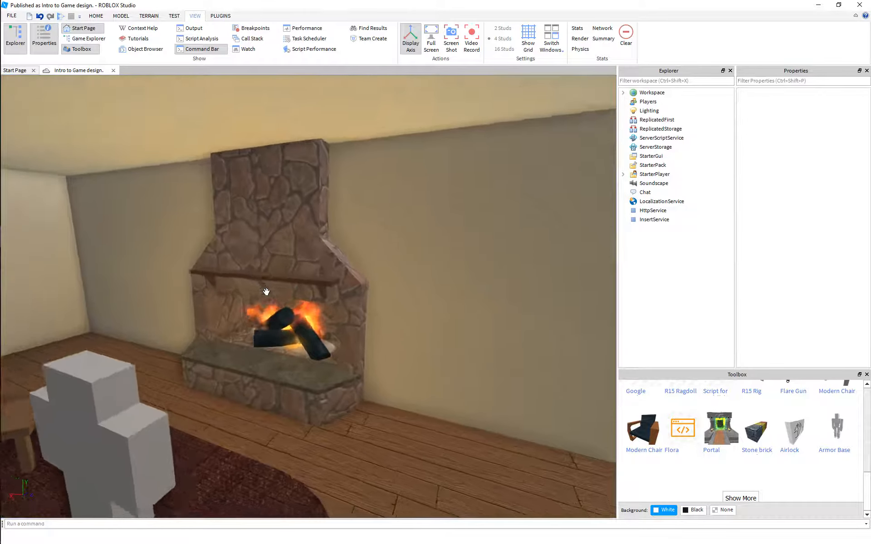
scroll(266, 292, down, 8)
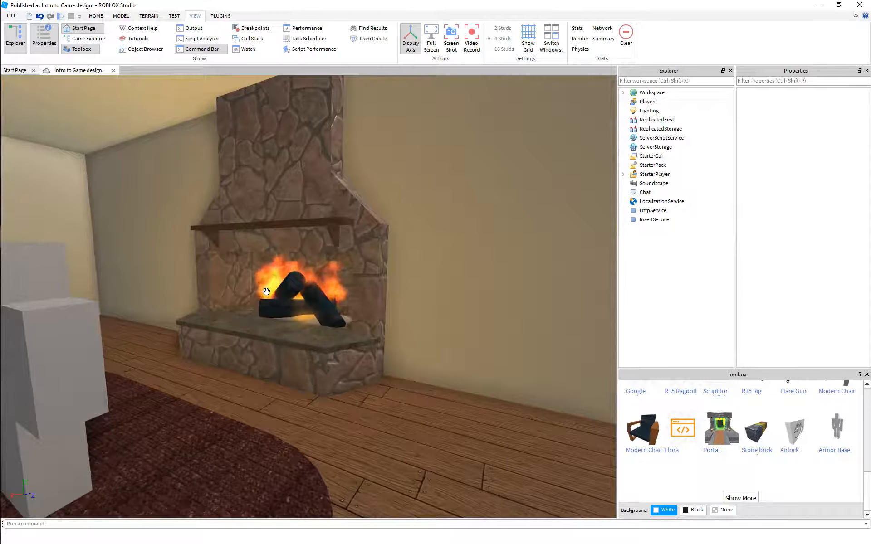
scroll(267, 292, down, 3)
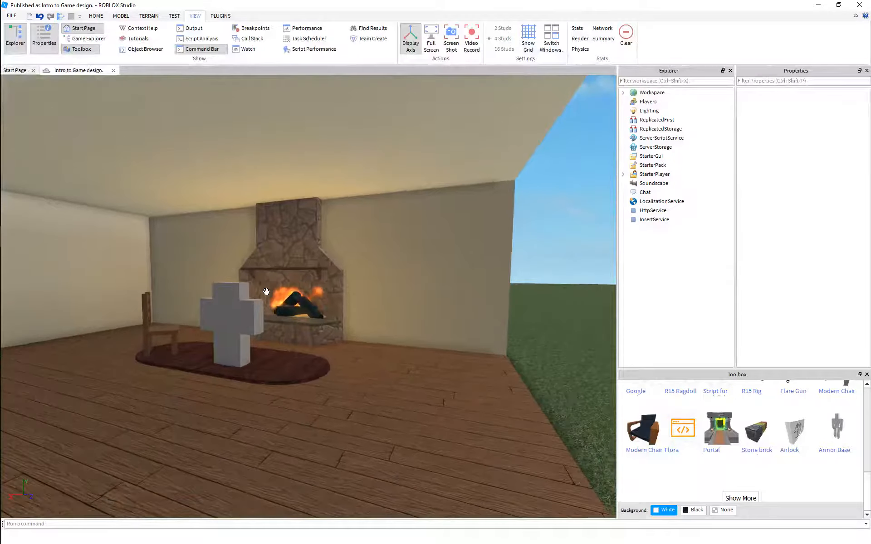
scroll(266, 292, up, 10)
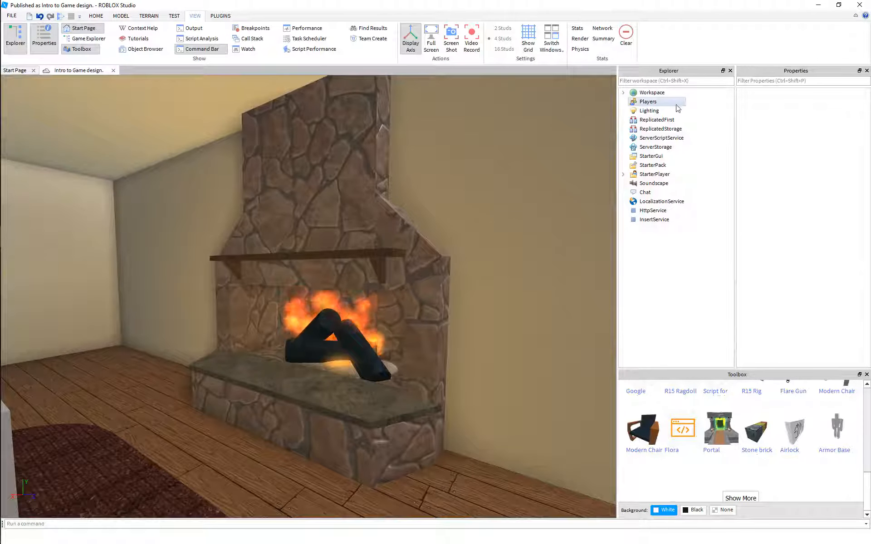
Reselect the Lighting service and look over the fireplace, chair and character figure from several angles.
click(657, 112)
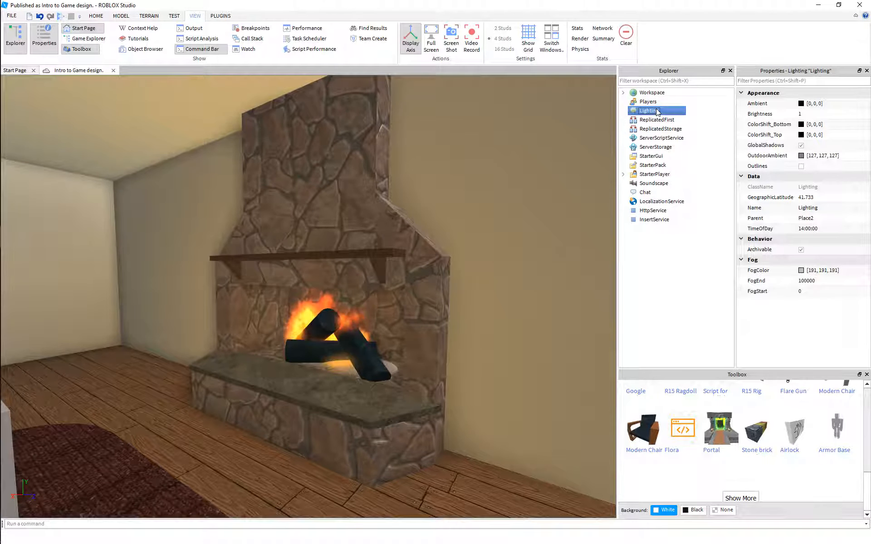
scroll(478, 198, down, 3)
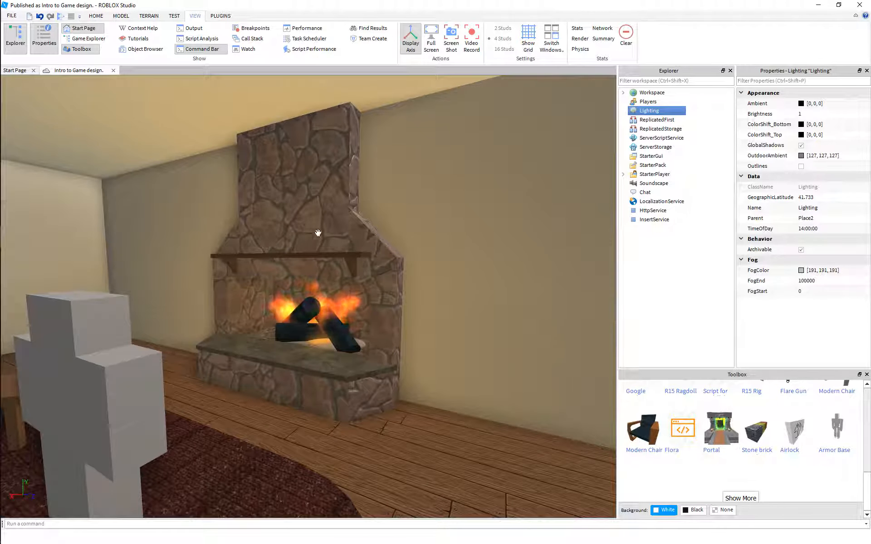
scroll(313, 285, up, 2)
key(a)
right_drag(313, 285, 319, 275)
key(d)
key(w)
key(s)
key(w)
key(s)
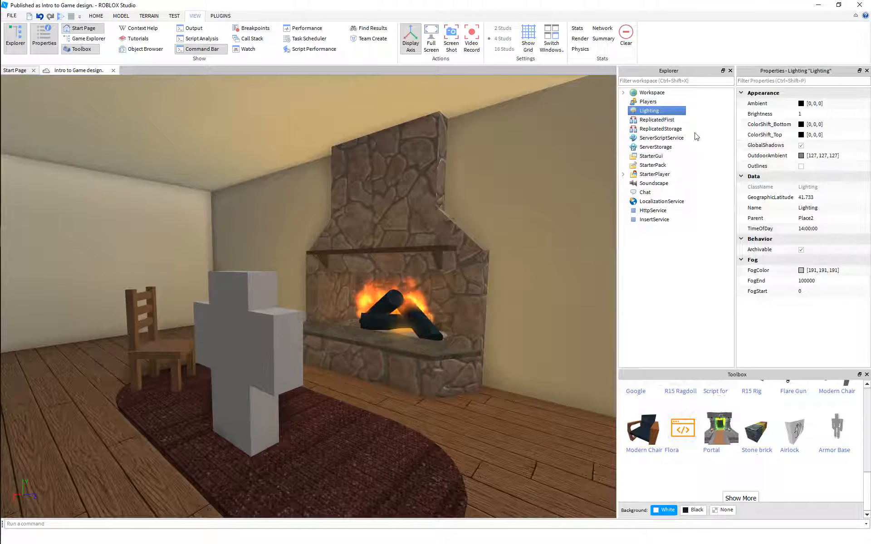
key(s)
Examine the landscape, sky and sun outside the room with the Lighting service's properties shown.
right_drag(532, 298, 542, 295)
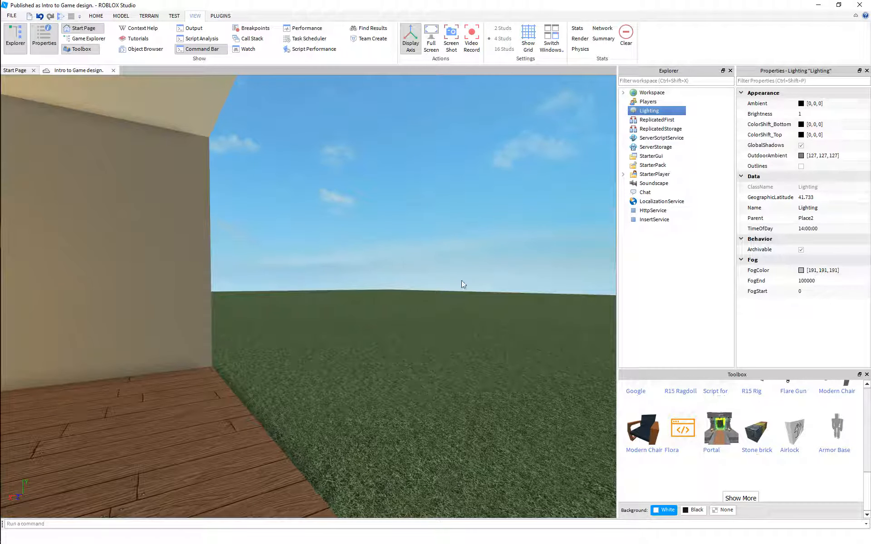
right_drag(461, 280, 491, 281)
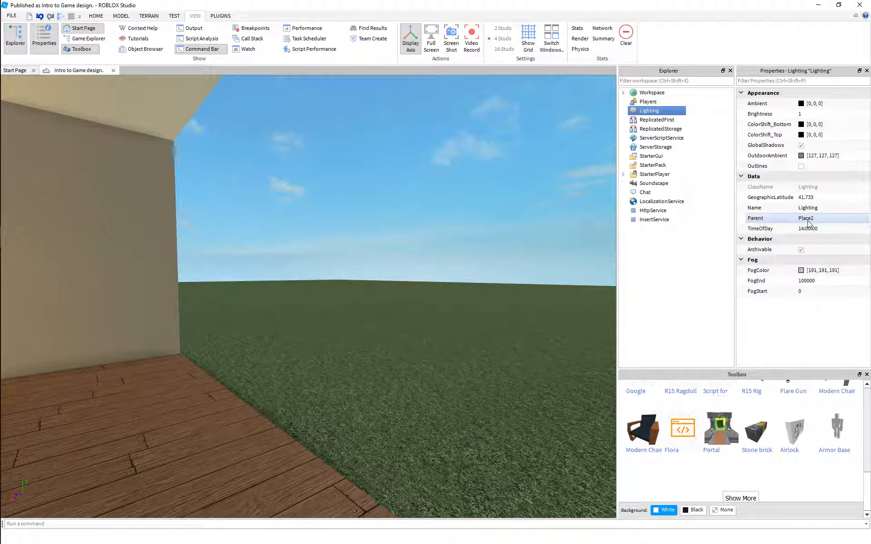
click(468, 219)
right_drag(468, 219, 468, 219)
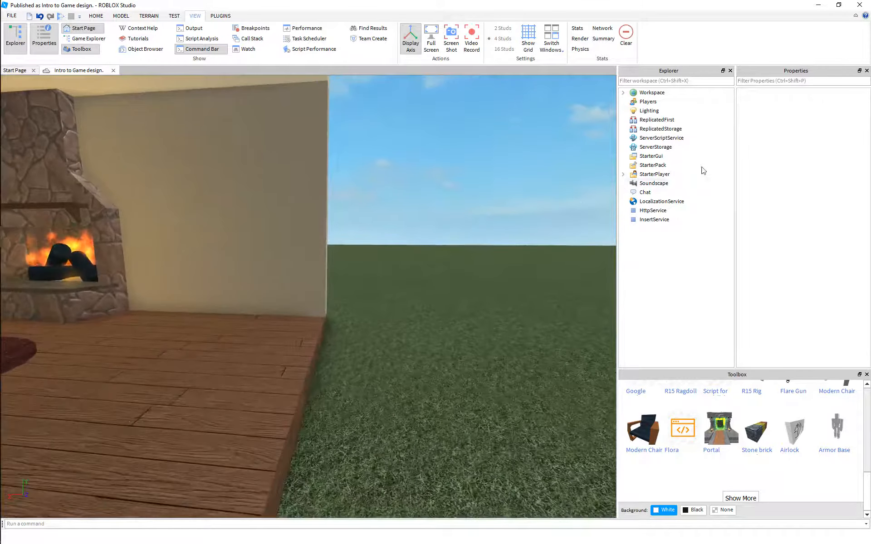
click(650, 113)
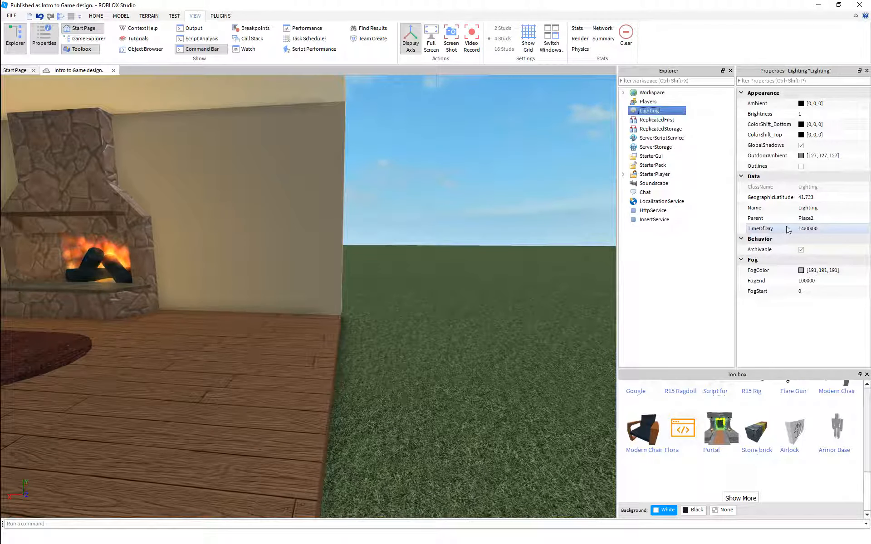
scroll(407, 317, down, 5)
right_drag(405, 313, 407, 317)
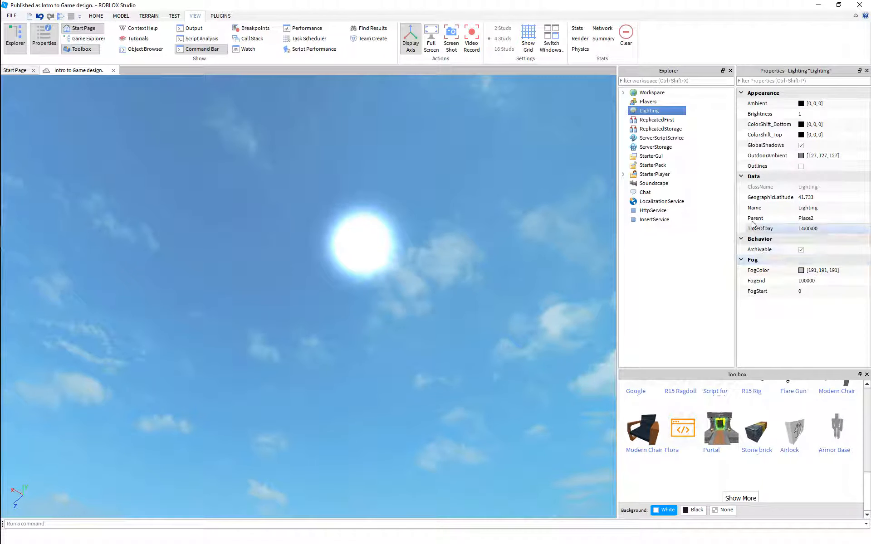
right_drag(345, 271, 346, 271)
right_drag(405, 292, 404, 292)
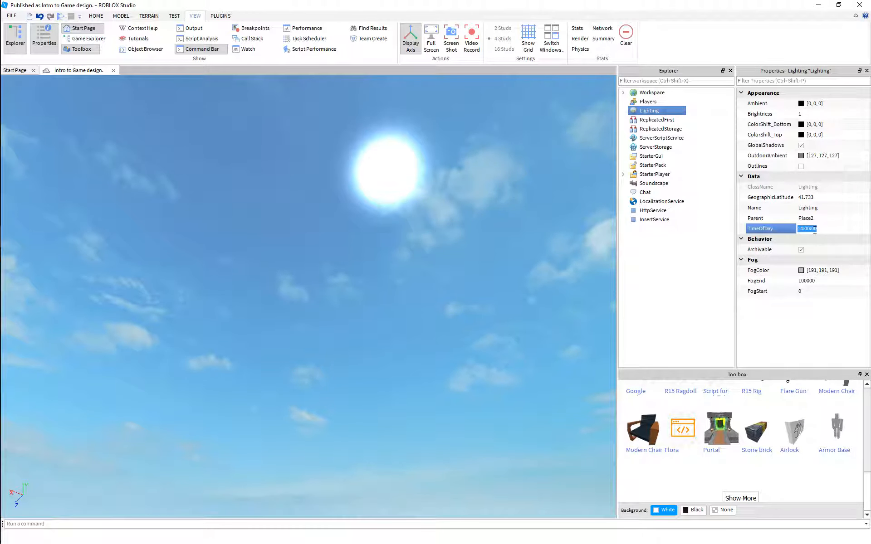
Set Lighting's TimeOfDay to 18:00:00 and inspect the sky and house from outside.
key(Return)
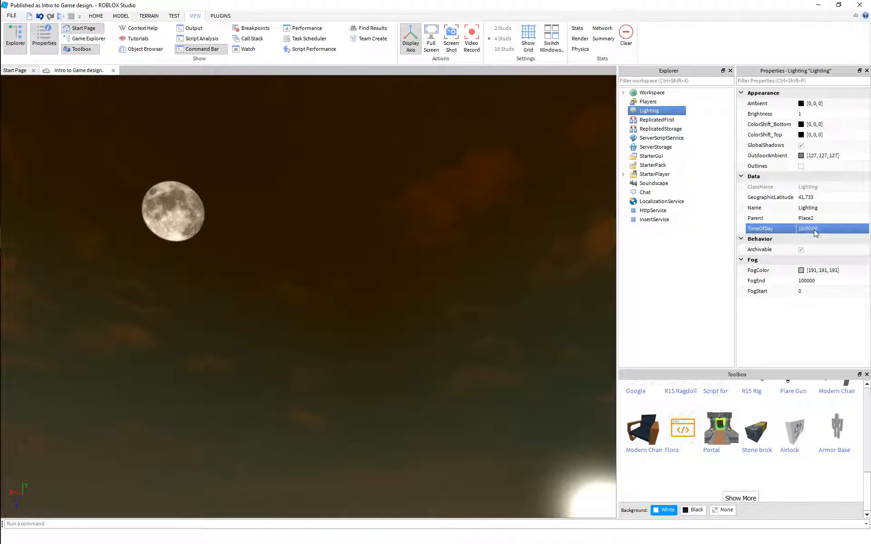
right_drag(292, 300, 291, 300)
key(s)
key(a)
key(w)
key(s)
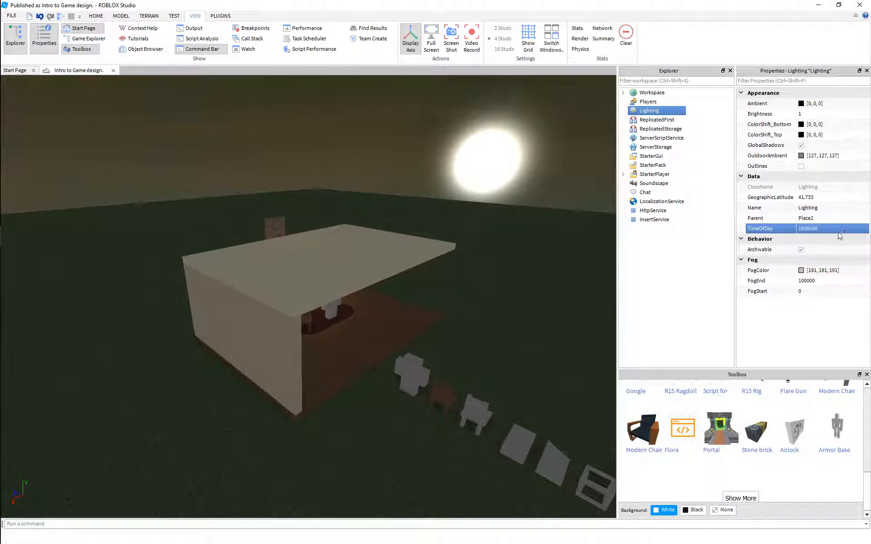
Set TimeOfDay back to 14:00:00 and view the house from above.
text(14)
key(Return)
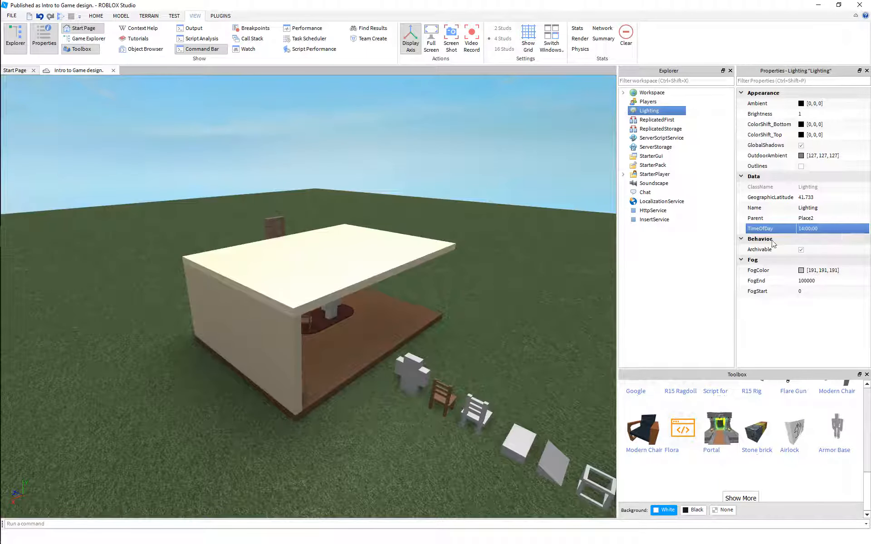
right_drag(325, 431, 325, 430)
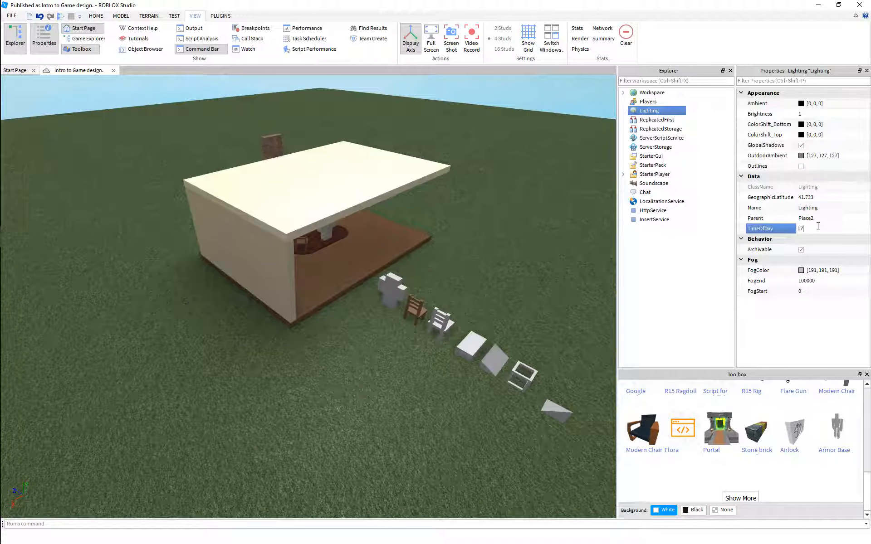
Set TimeOfDay to 17:00:00 and inspect the house's shadow and the sun's position.
key(Return)
key(s)
right_drag(299, 306, 298, 306)
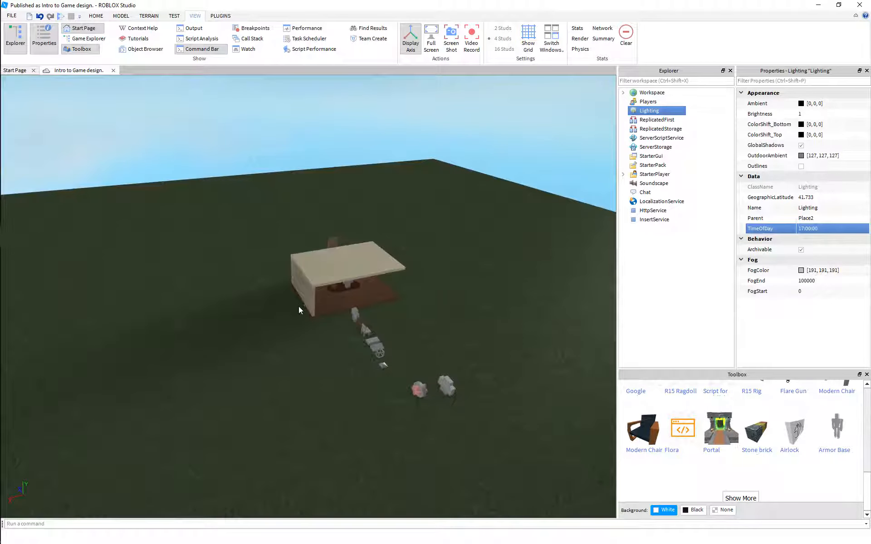
right_drag(119, 374, 118, 373)
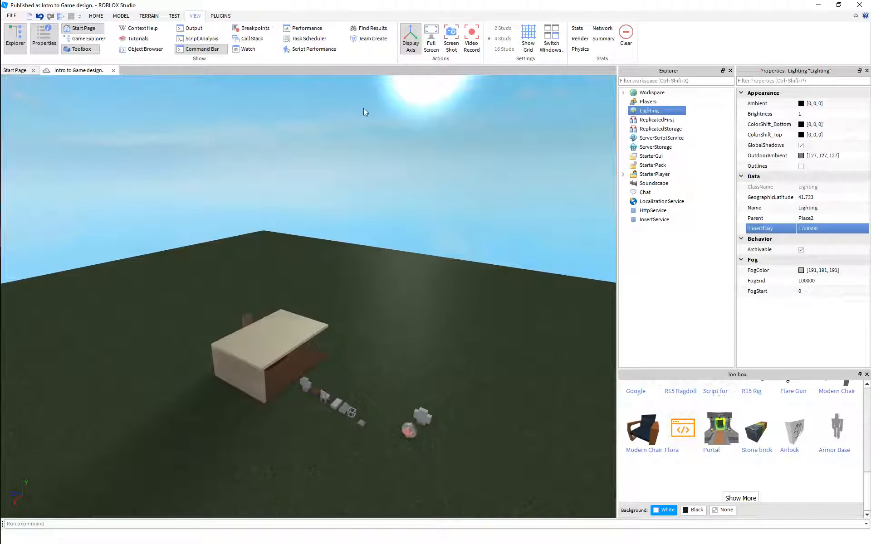
Examine how the late-afternoon sunlight falls on the walls and floor of the fireplace room.
right_drag(393, 235, 393, 235)
key(w)
key(w)
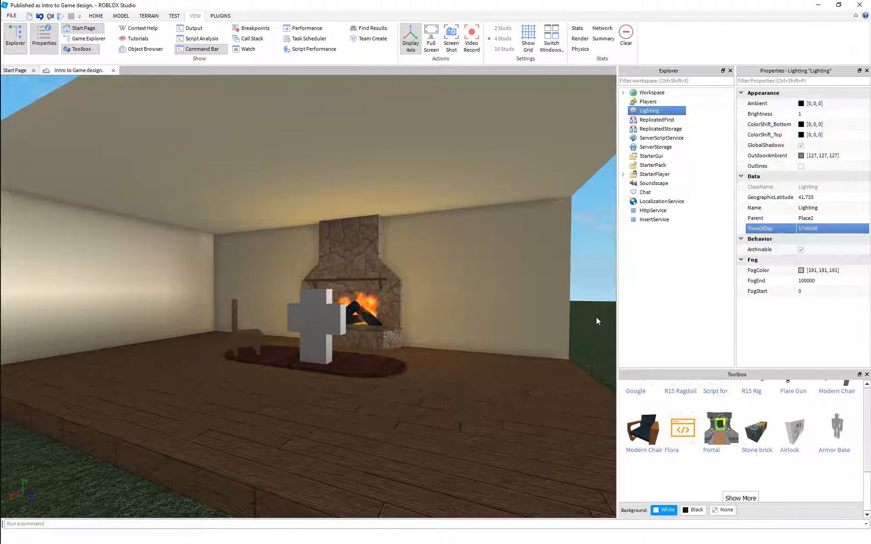
right_drag(452, 320, 452, 320)
key(w)
key(s)
key(w)
key(s)
key(w)
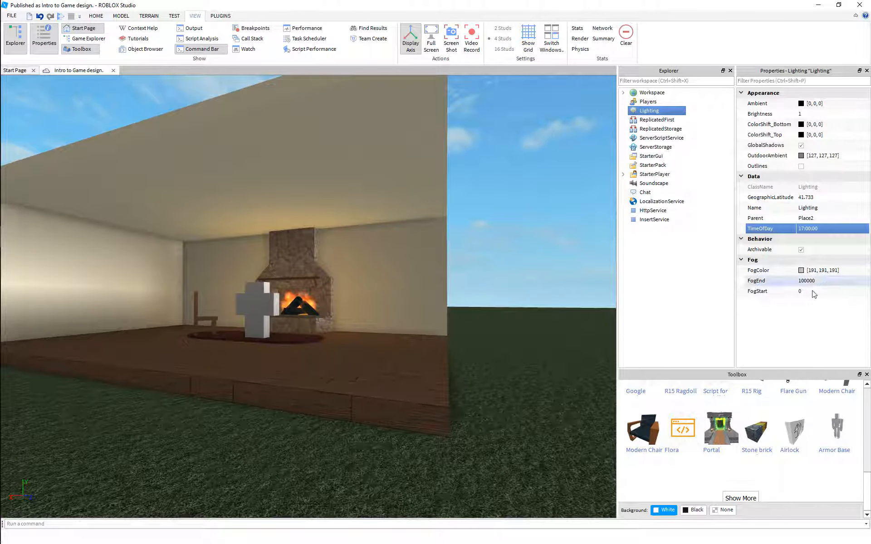
Return Lighting's TimeOfDay to 14:00:00.
click(823, 229)
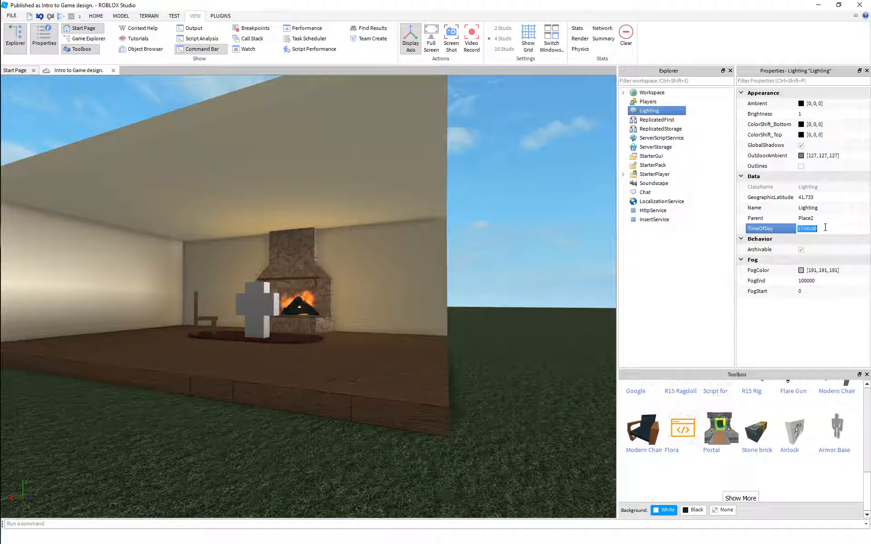
text(14)
key(Return)
Set Lighting's FogEnd to 100 and view the house through the fog from outside.
right_drag(341, 275, 342, 276)
click(830, 280)
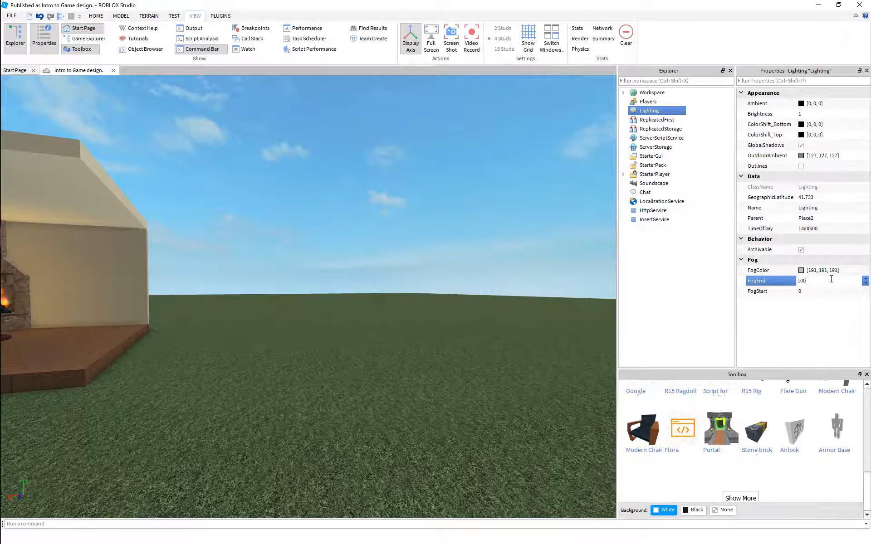
key(Return)
click(374, 387)
scroll(374, 376, down, 10)
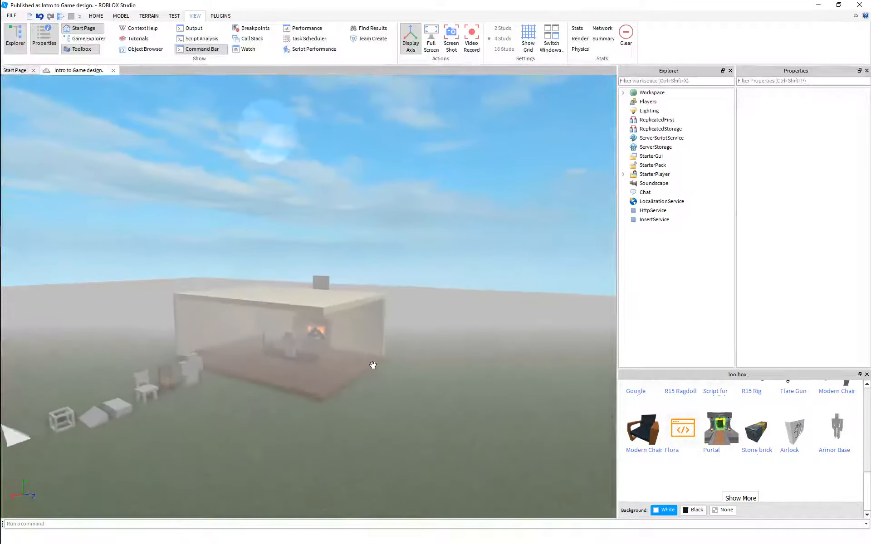
Examine the fog over the distant house from near ground level, and reselect the Lighting service.
scroll(373, 366, down, 10)
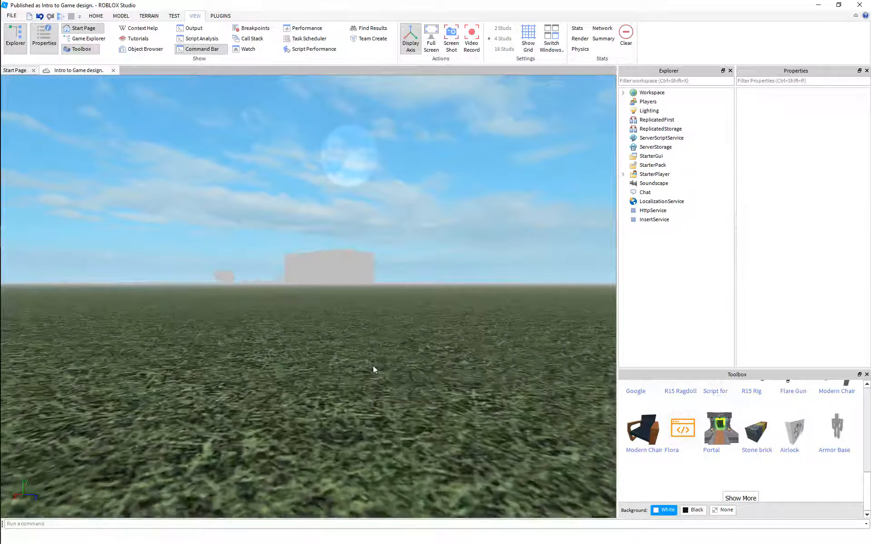
key(e)
key(q)
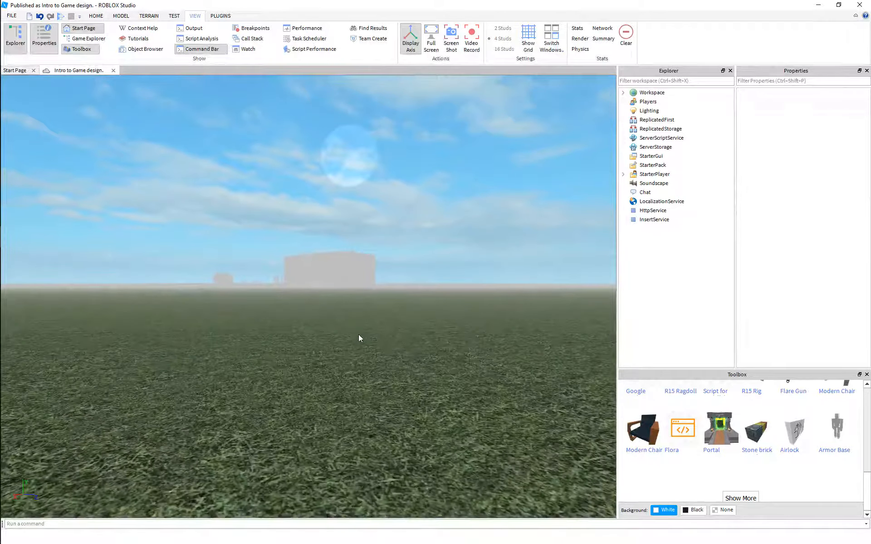
right_drag(358, 335, 358, 337)
right_drag(358, 333, 358, 333)
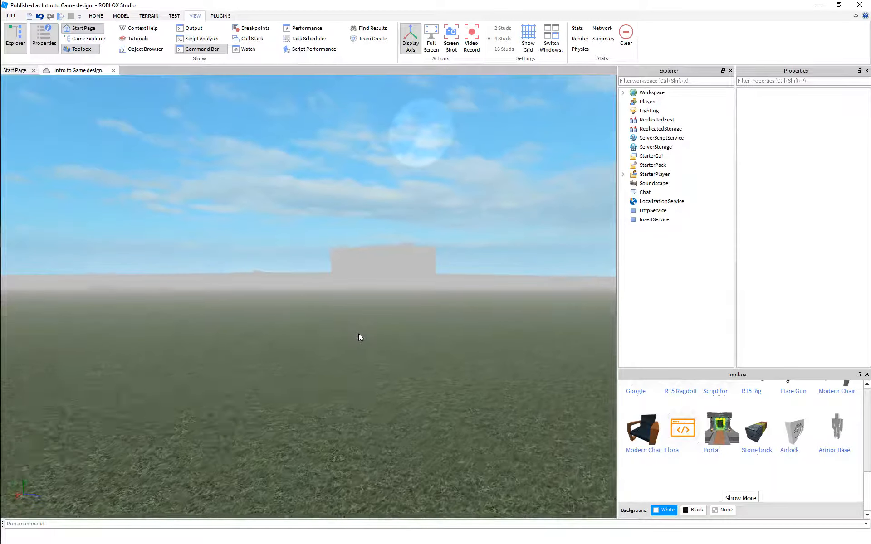
click(657, 111)
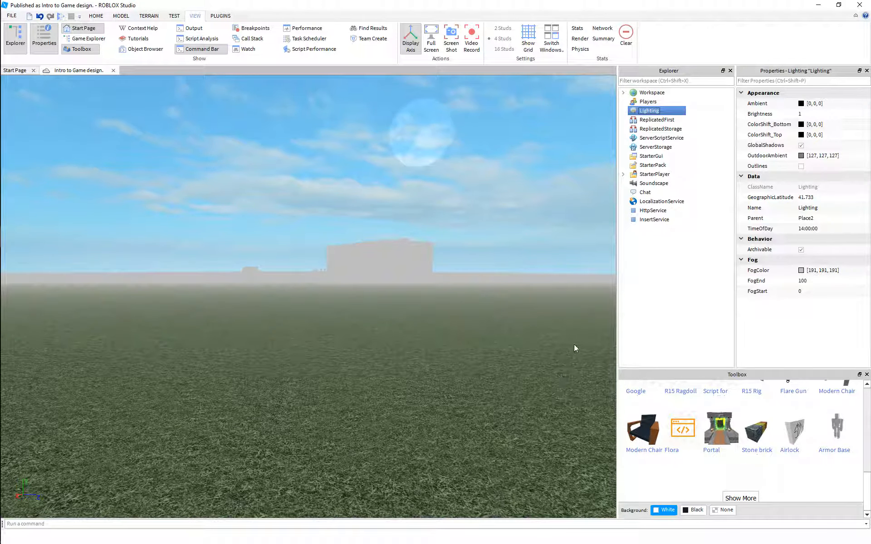
Set Lighting's FogStart to 50 and view the house through the fog from nearer.
click(820, 293)
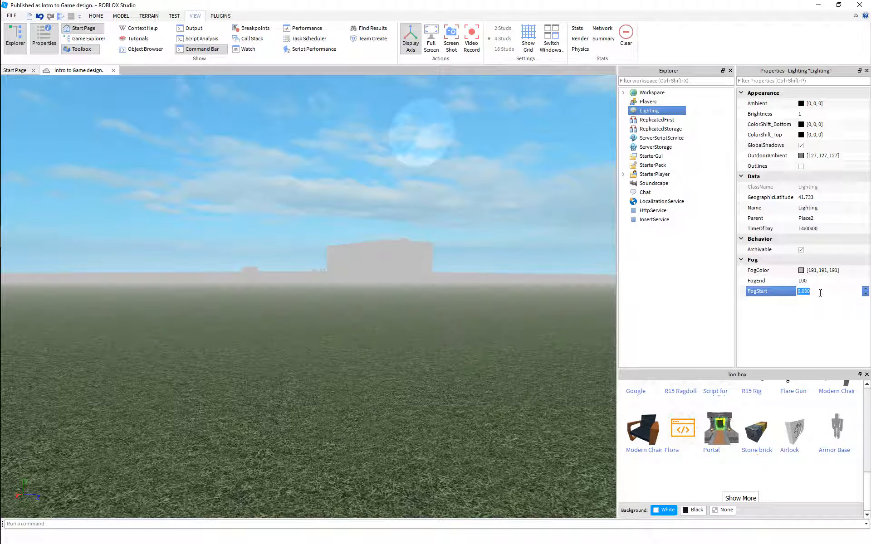
key(Return)
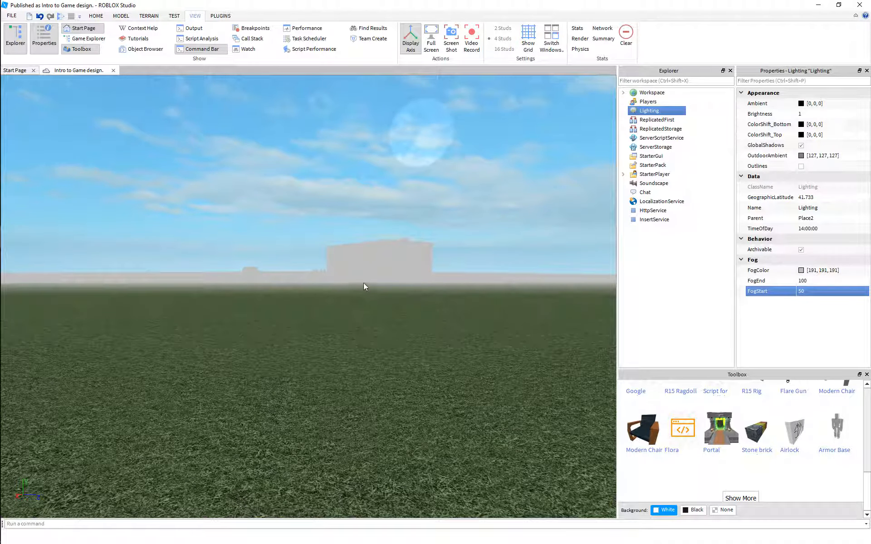
key(w)
right_drag(363, 282, 363, 282)
key(w)
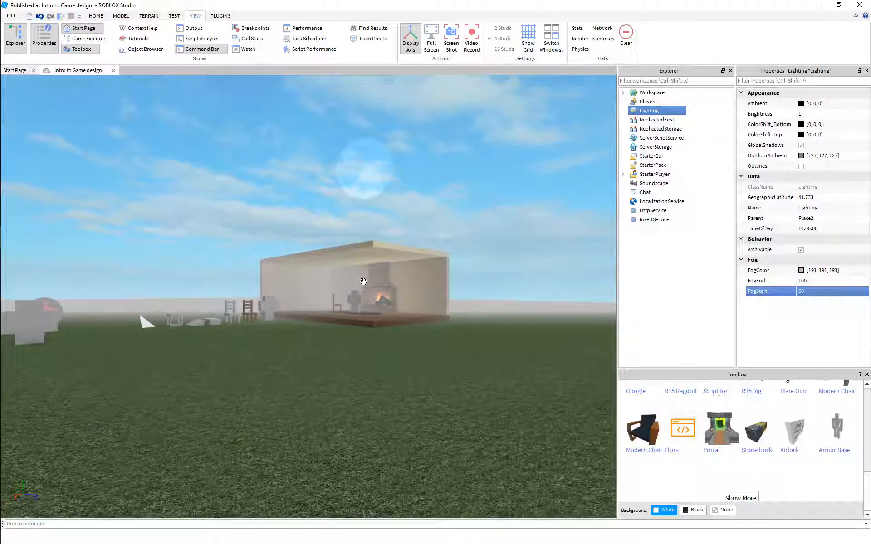
key(s)
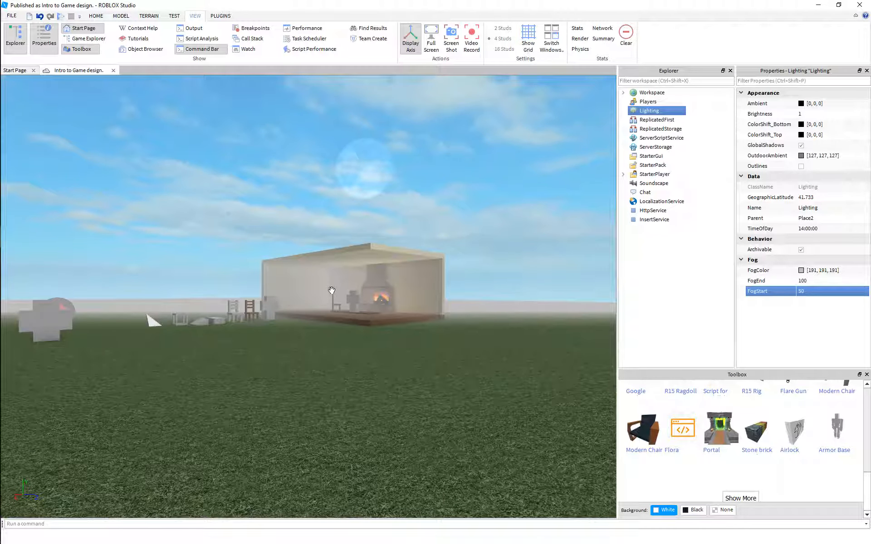
Return Lighting's FogStart to 0 and view the fogged house from nearby.
click(803, 290)
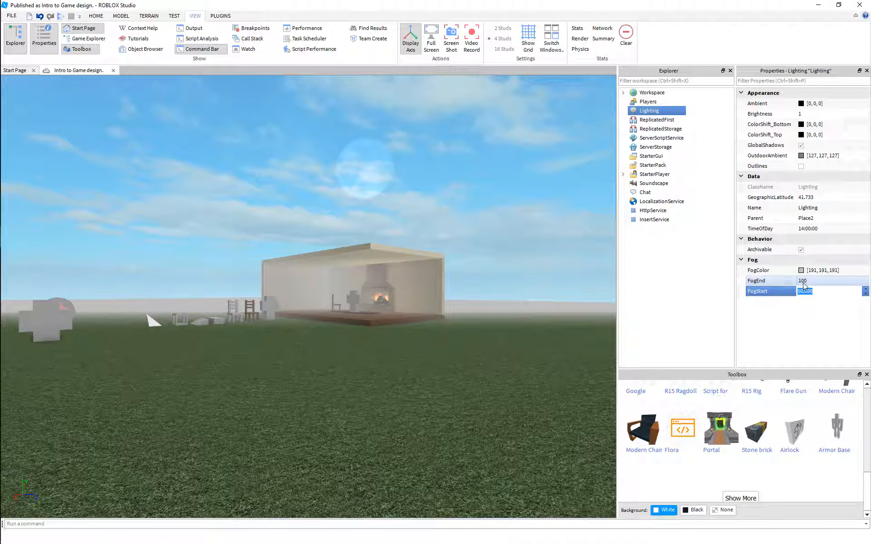
key(Return)
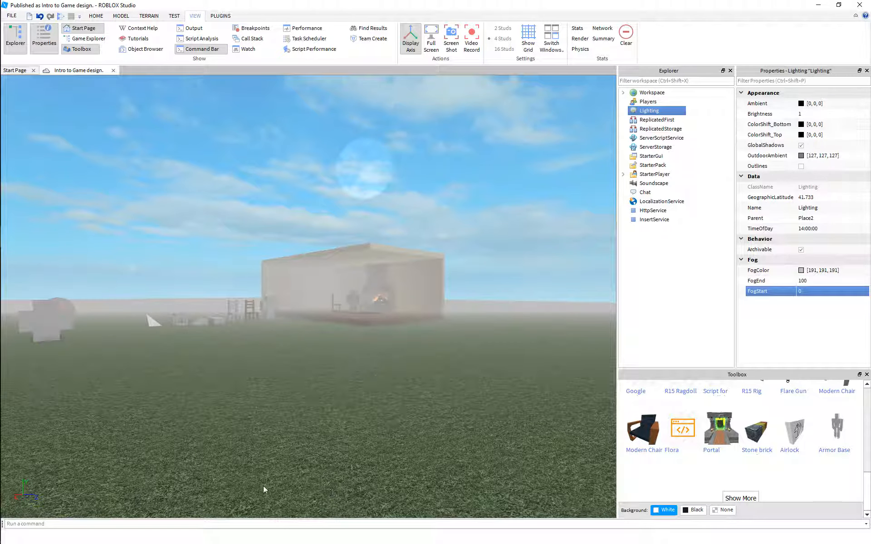
key(w)
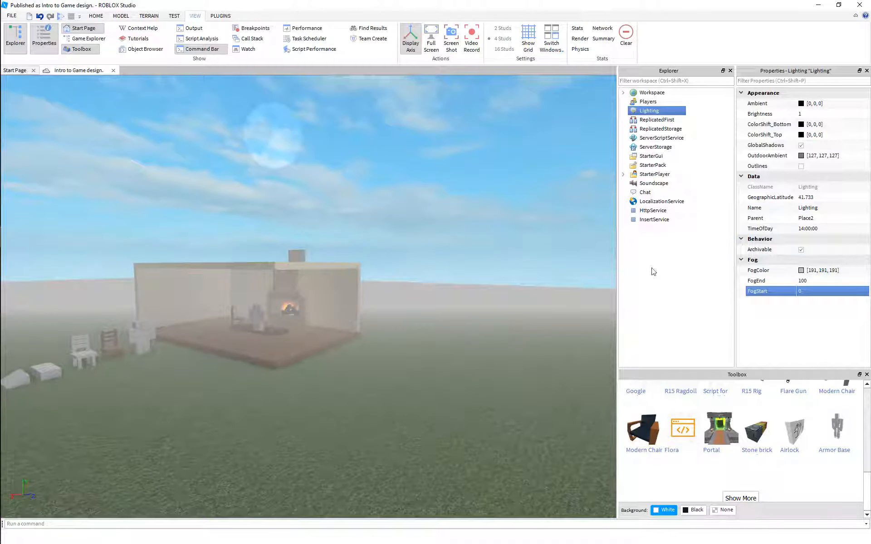
Set Lighting's FogColor to pale blue [187, 226, 239], sampled from the sky near the horizon, and view the tinted fog.
click(800, 270)
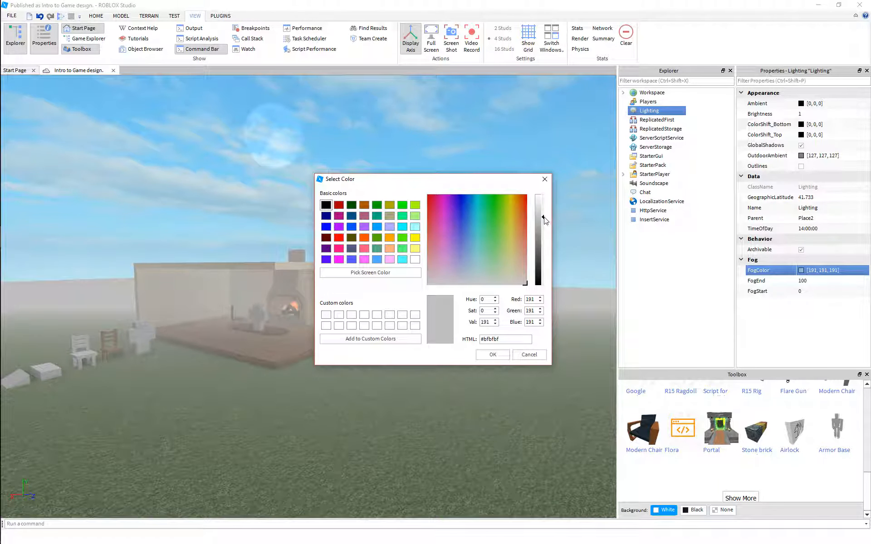
drag(542, 218, 544, 275)
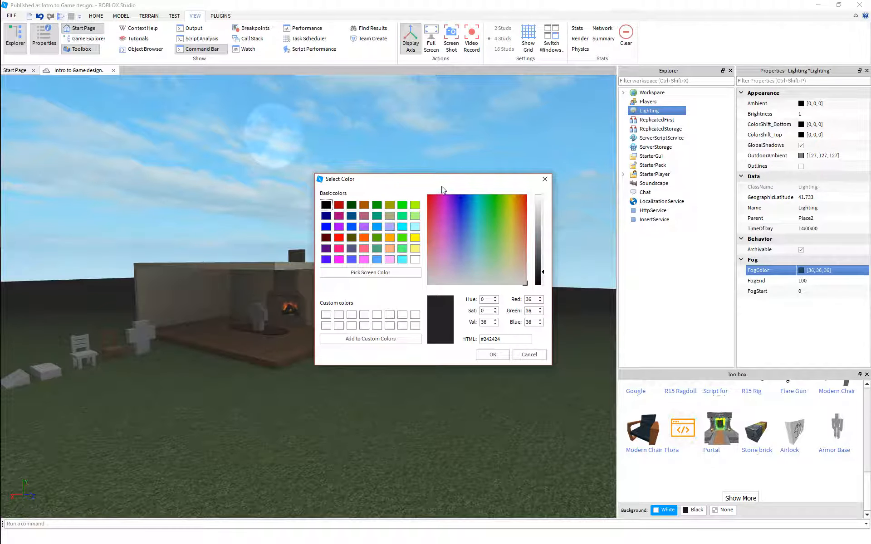
click(389, 272)
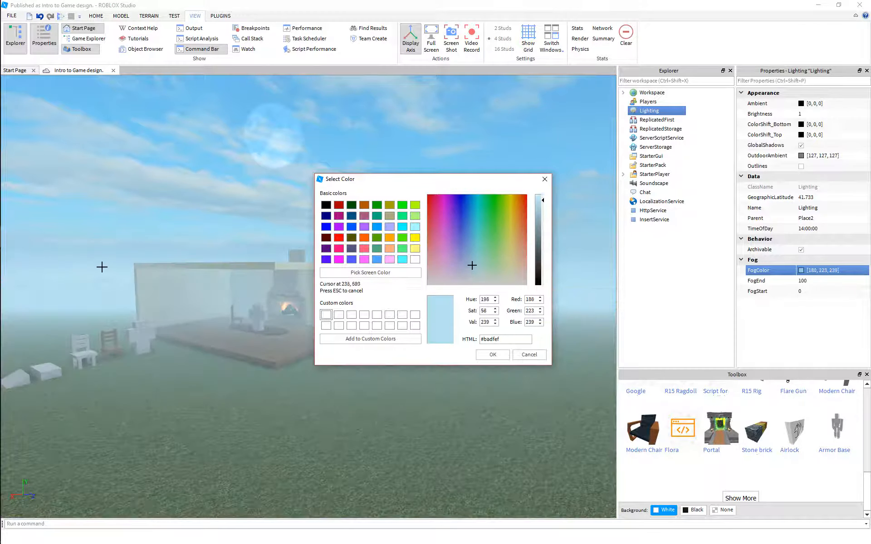
click(95, 271)
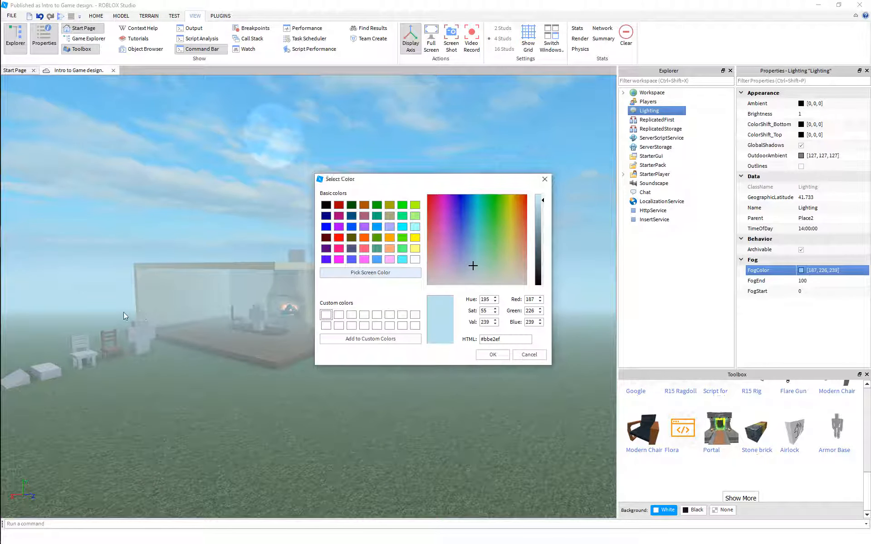
click(498, 354)
right_drag(411, 365, 413, 370)
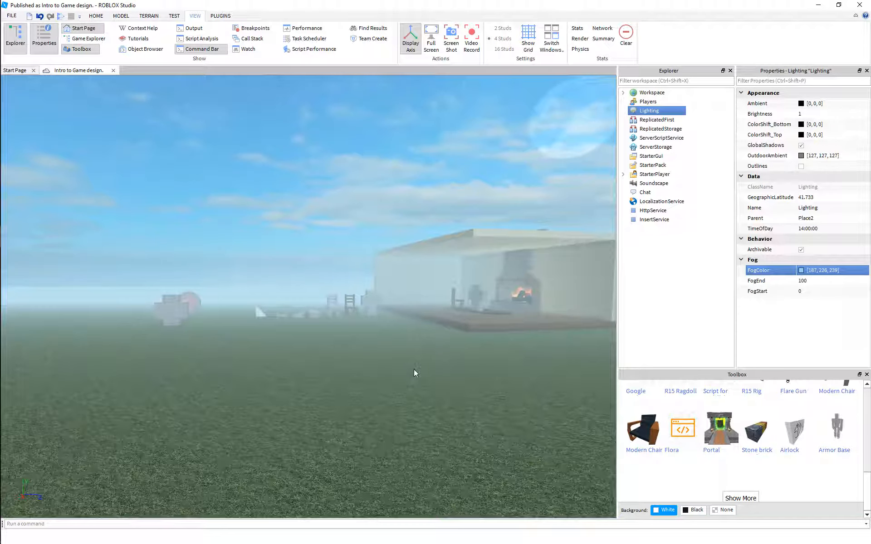
right_drag(249, 279, 396, 268)
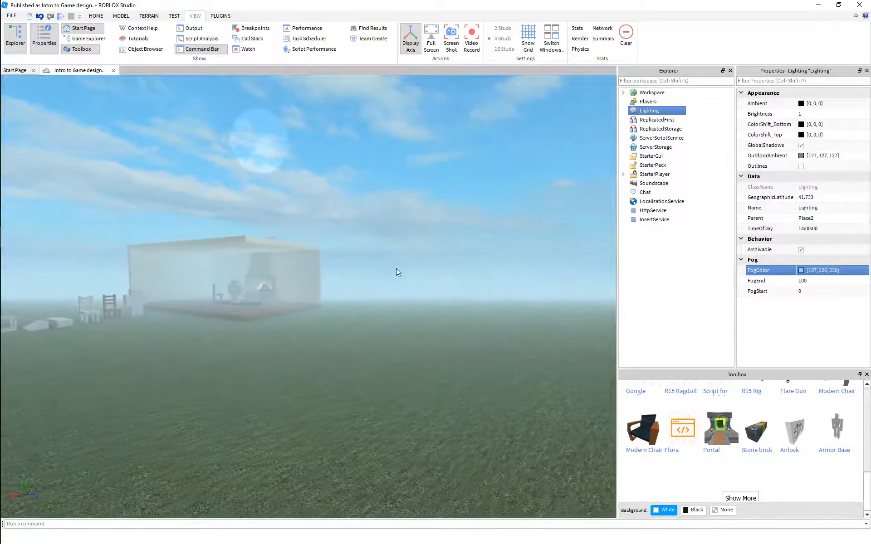
Set Lighting's FogEnd to 250 and FogStart to 100.
click(821, 281)
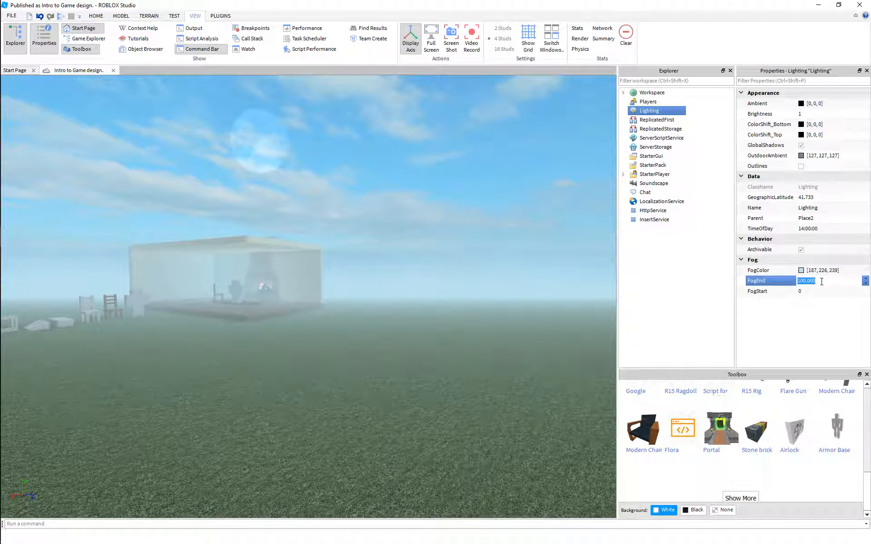
text(250)
key(Return)
click(817, 289)
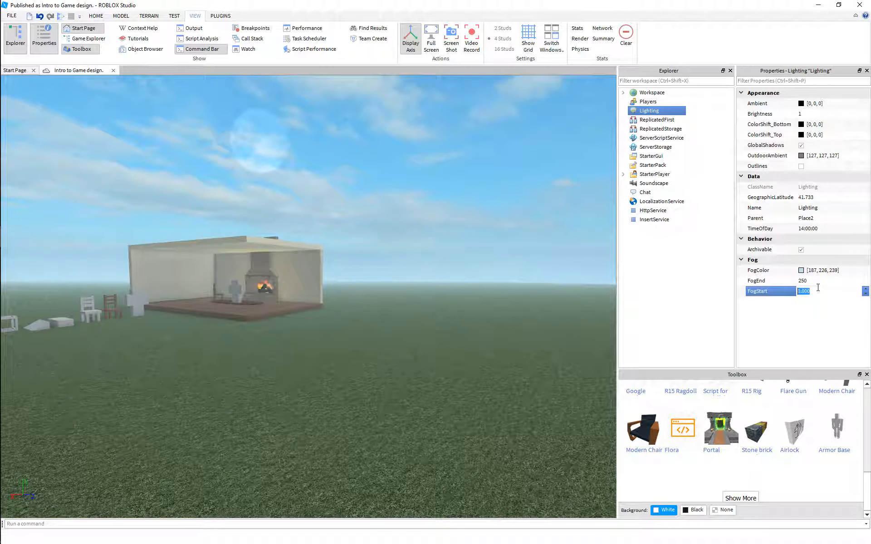
key(Return)
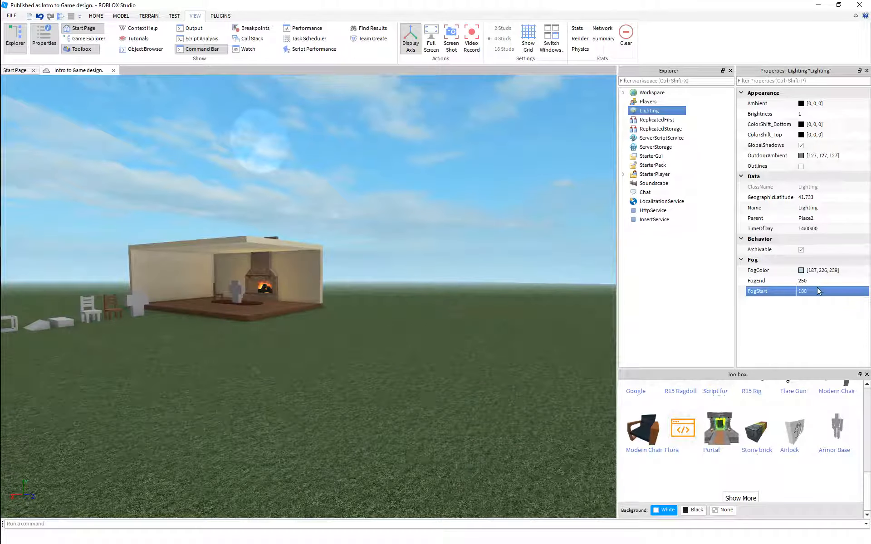
Examine how the fog blends the distant ground into the horizon around the house.
click(453, 310)
right_drag(453, 310, 453, 310)
key(s)
key(w)
key(e)
key(a)
key(w)
key(q)
key(a)
key(e)
right_drag(292, 306, 292, 306)
key(a)
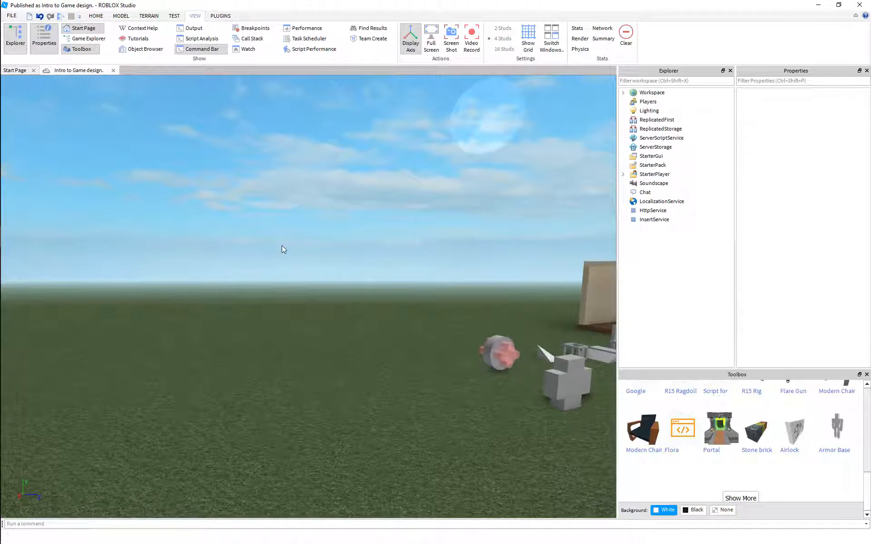
key(d)
right_drag(282, 246, 281, 244)
key(w)
key(s)
key(e)
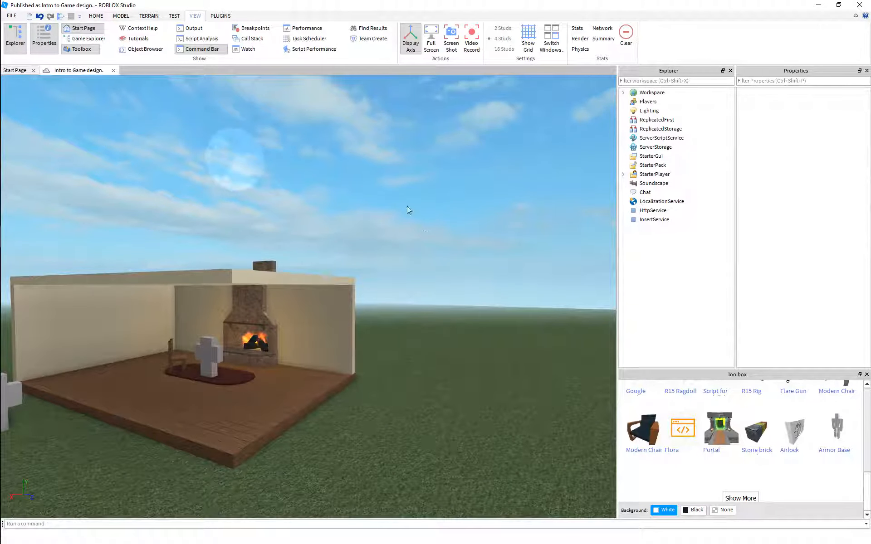
Examine the daytime lighting around the fireplace inside the house, with the Lighting service reselected.
right_drag(387, 183, 388, 183)
key(w)
key(w)
click(675, 113)
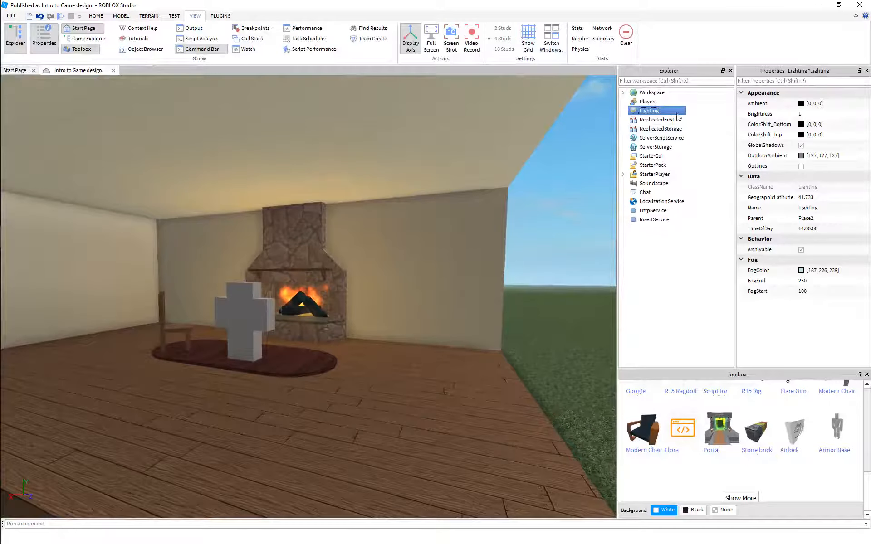
right_drag(400, 294, 399, 294)
key(s)
key(w)
key(w)
key(s)
key(w)
key(d)
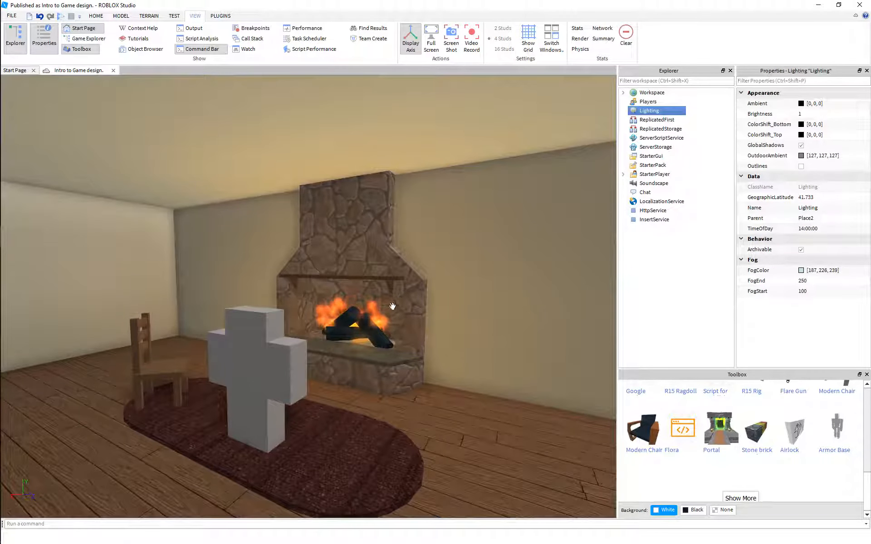
key(s)
key(w)
right_drag(354, 350, 354, 351)
key(s)
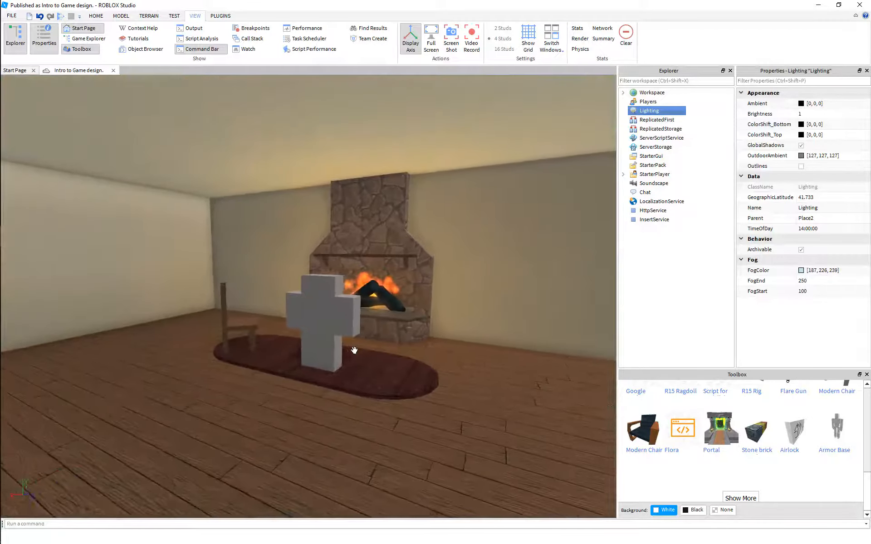
key(w)
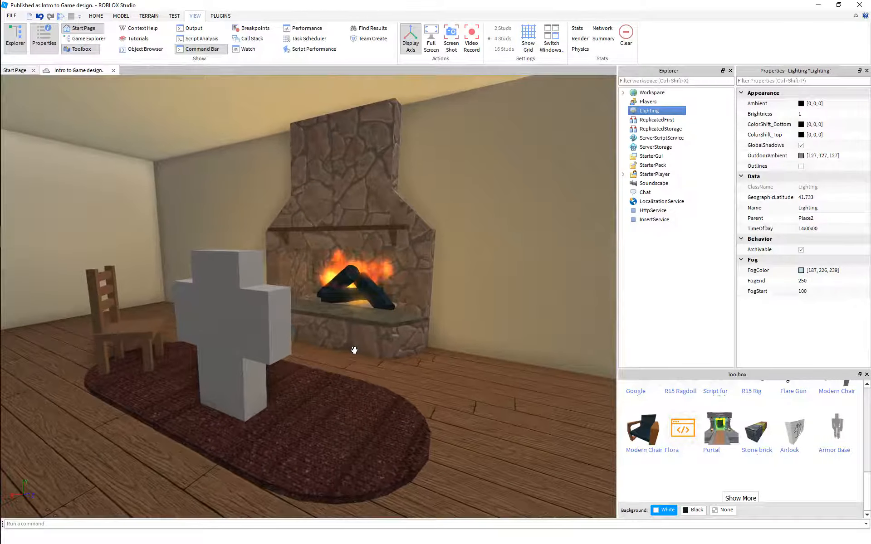
key(s)
key(w)
right_drag(354, 350, 355, 350)
key(s)
Set Lighting's TimeOfDay to 00:00:00 and view the fireplace room at midnight.
click(814, 228)
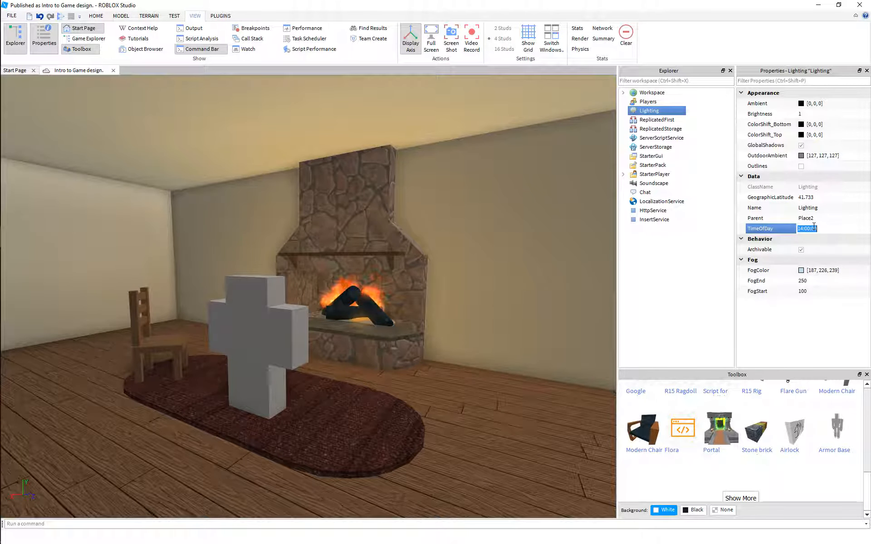
text(0)
key(Return)
right_drag(357, 341, 357, 342)
Darken Lighting's OutdoorAmbient to [33, 33, 33] and view the firelit room.
click(801, 156)
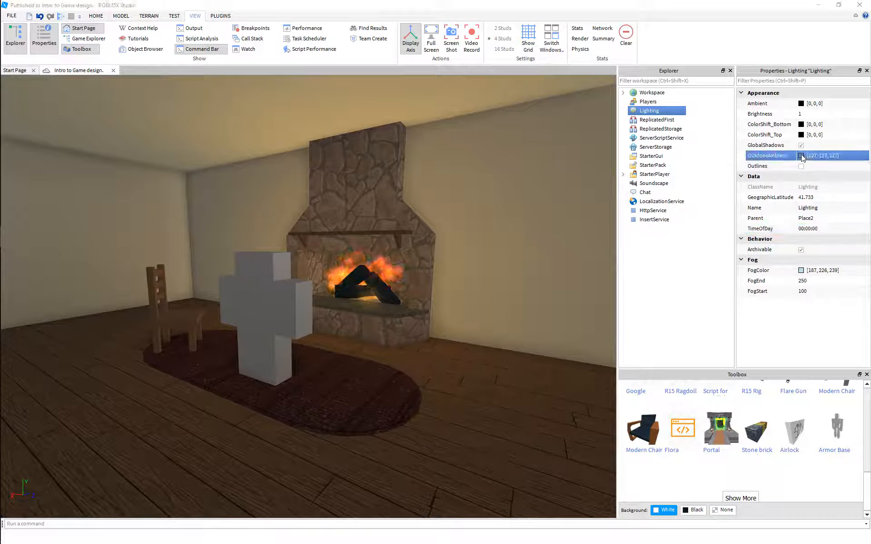
drag(543, 246, 544, 273)
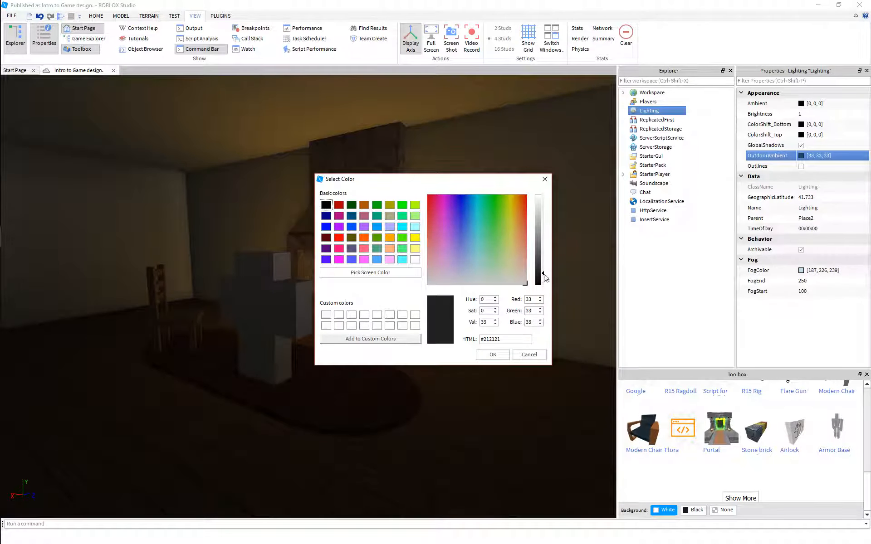
click(498, 359)
scroll(469, 344, down, 4)
scroll(469, 344, up, 4)
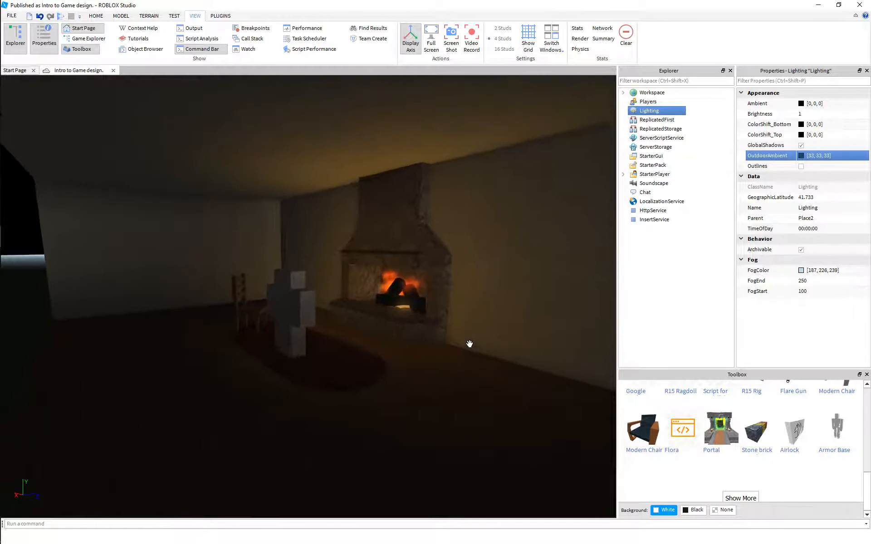
scroll(469, 344, up, 1)
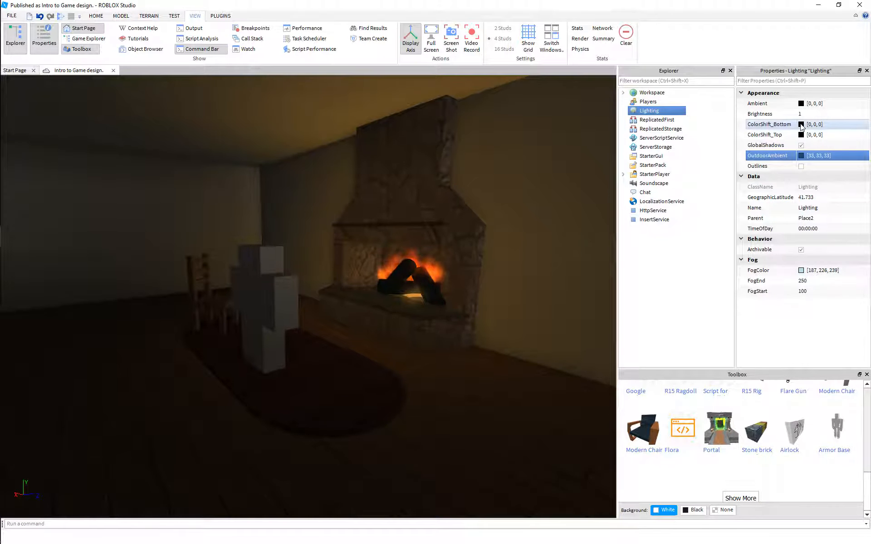
Set Lighting's ColorShift_Bottom to a muted yellow-brown, [112, 93, 44].
click(800, 124)
drag(442, 176, 503, 201)
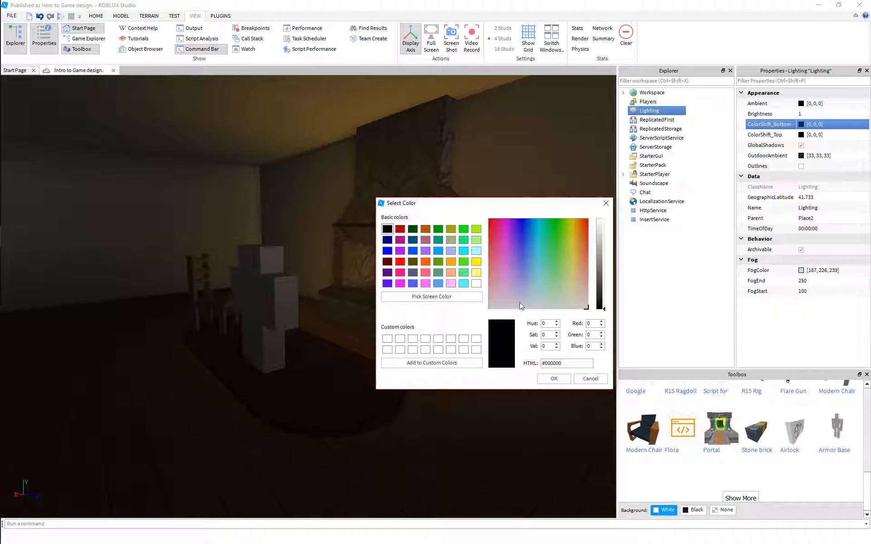
drag(575, 279, 575, 255)
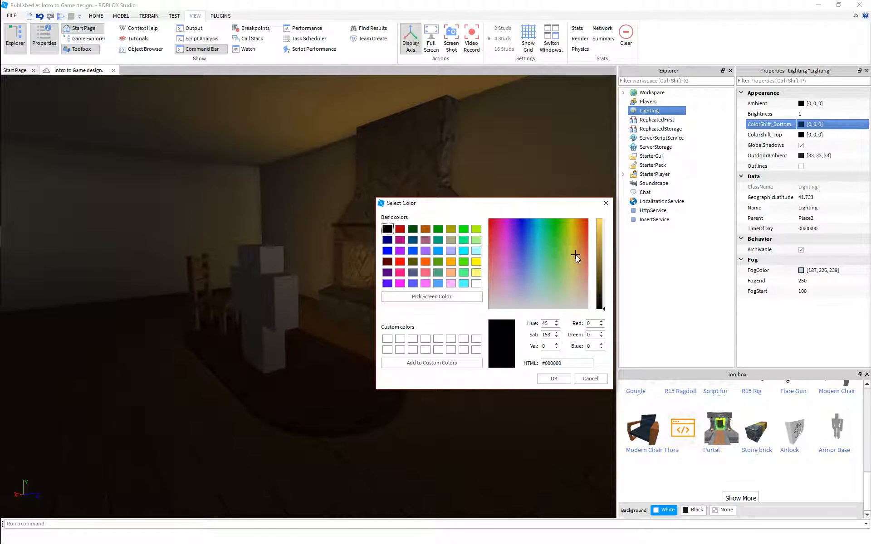
drag(606, 310, 605, 270)
click(554, 378)
Set Lighting's ColorShift_Top to a dark purple, [40, 19, 63], after trying brighter purple shades.
click(801, 135)
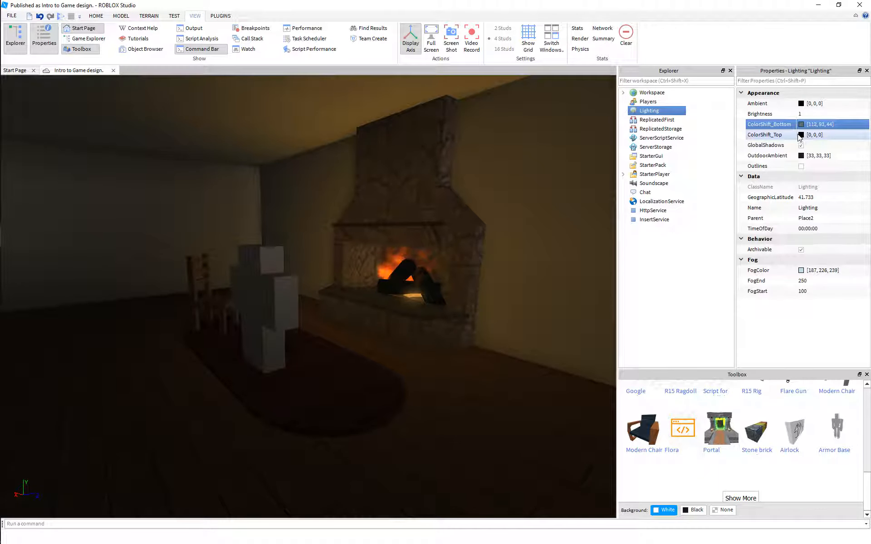
click(453, 222)
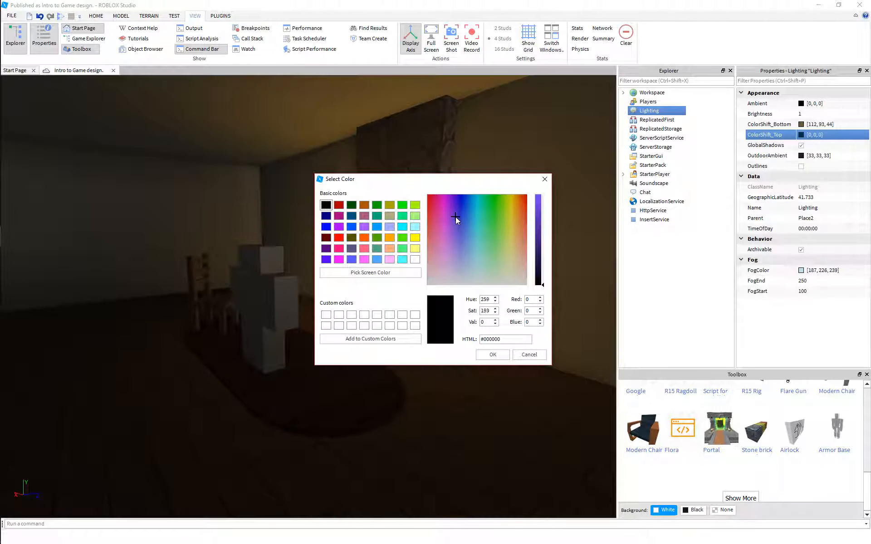
click(543, 228)
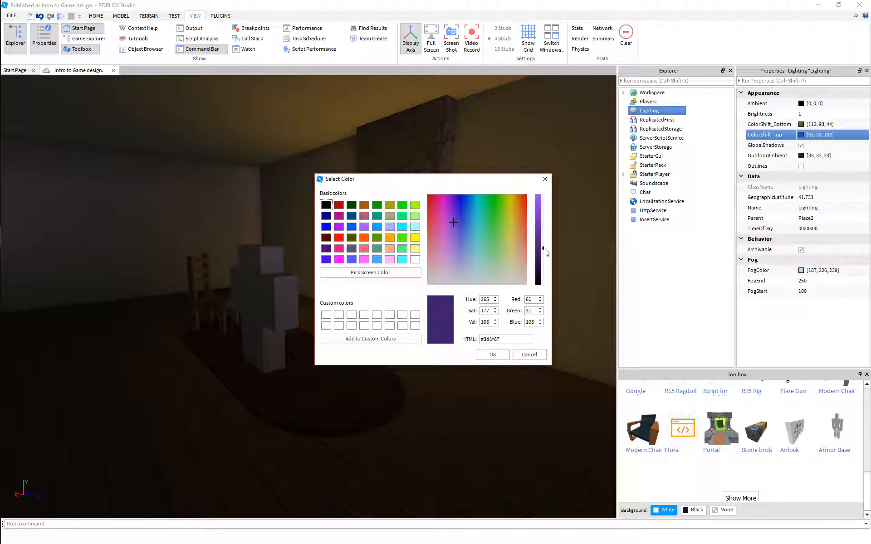
drag(546, 253, 545, 242)
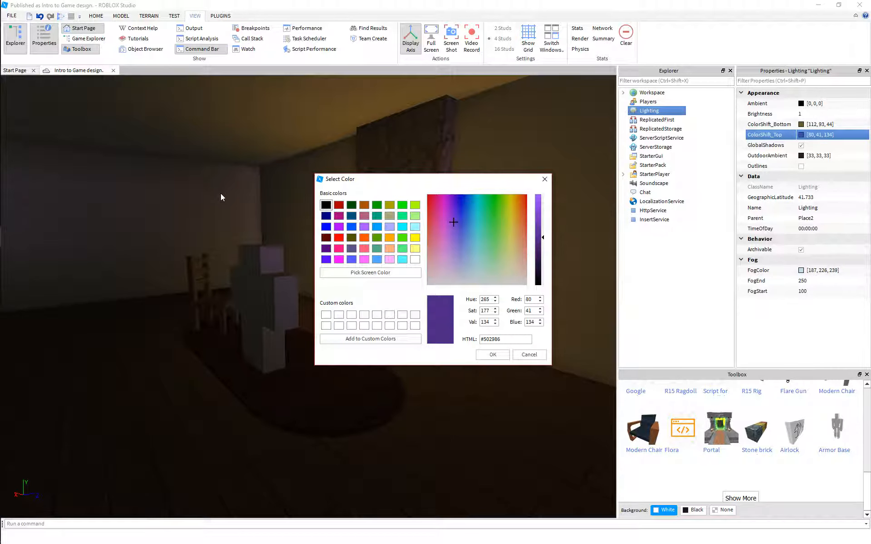
mouse_move(453, 221)
mouse_down()
mouse_move(452, 208)
mouse_move(453, 224)
mouse_up()
drag(541, 237, 533, 263)
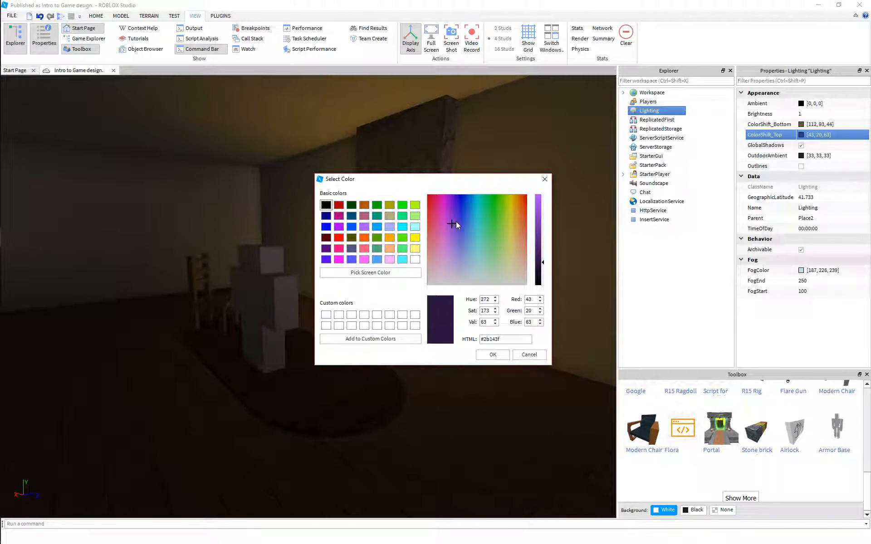
drag(455, 222, 452, 223)
click(496, 354)
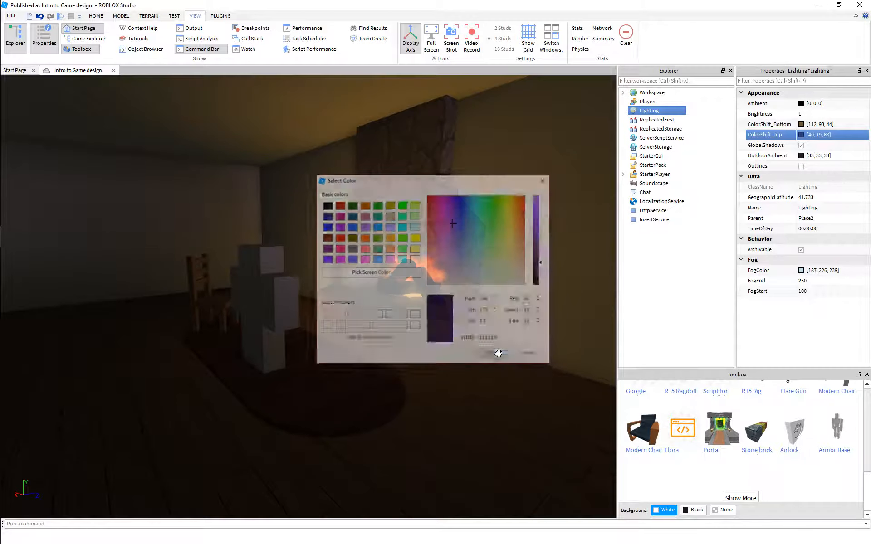
Set Lighting's ColorShift_Bottom to a warmer orange-brown, [129, 91, 45], and view the fireplace up close.
click(801, 124)
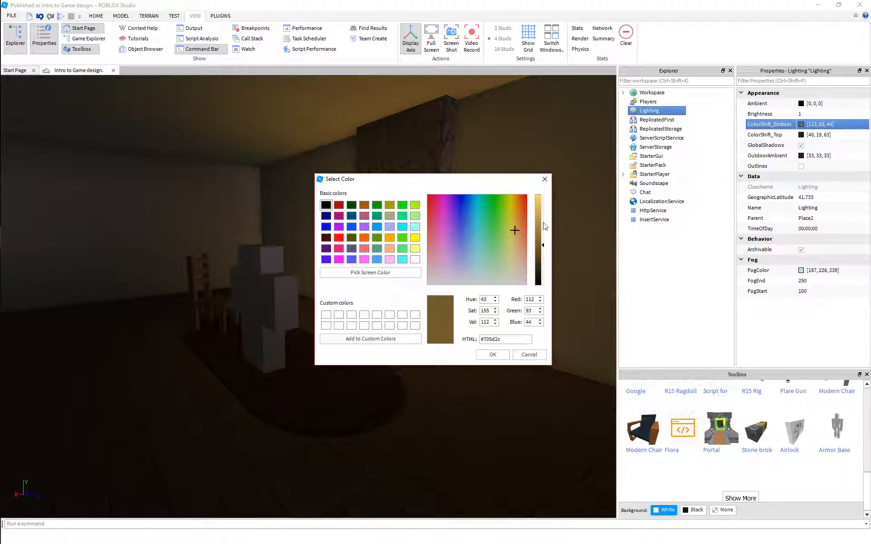
click(518, 228)
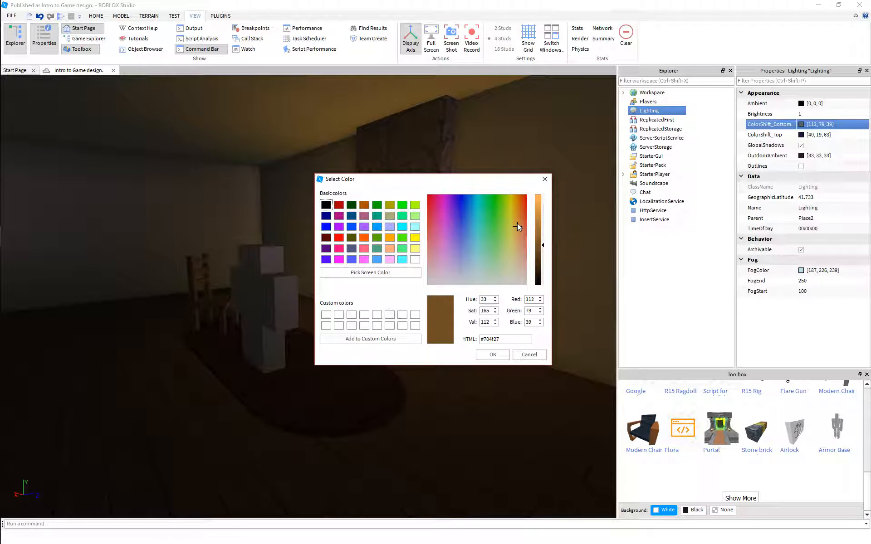
drag(544, 247, 545, 244)
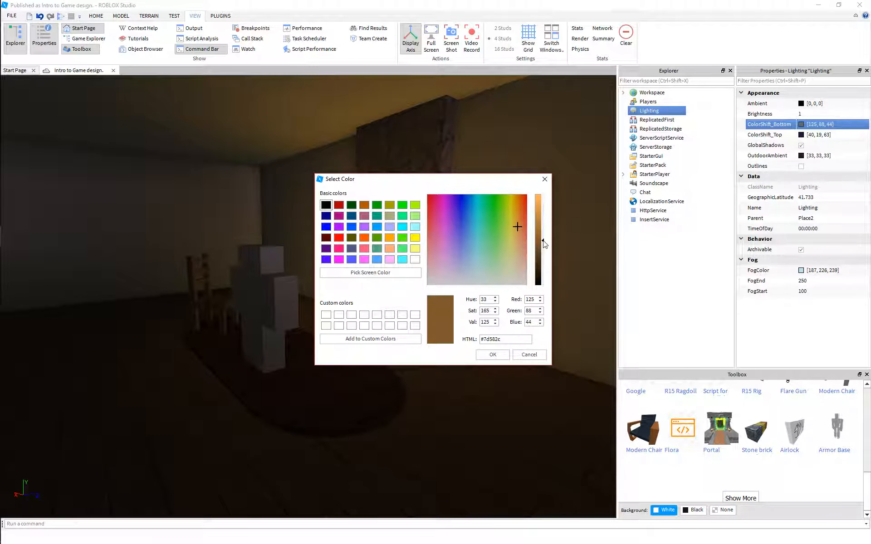
click(491, 355)
scroll(381, 284, down, 3)
scroll(380, 284, up, 6)
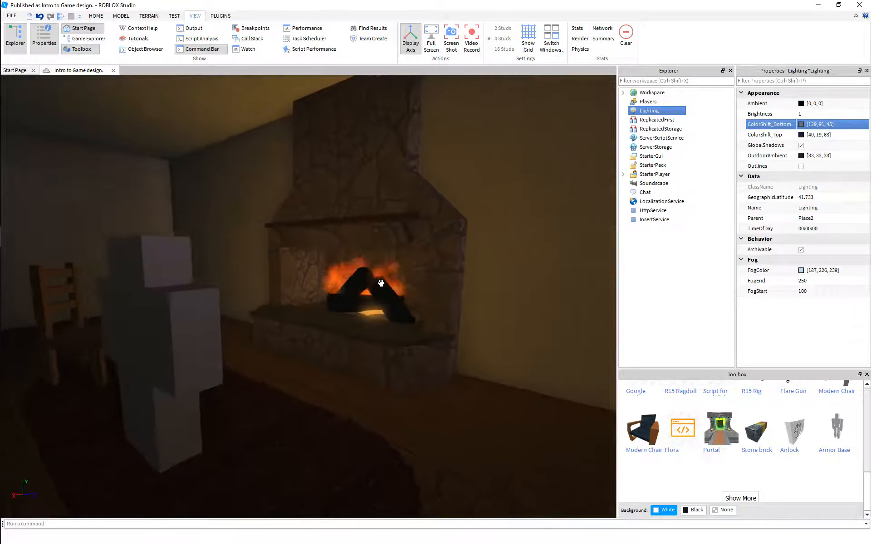
scroll(381, 283, down, 5)
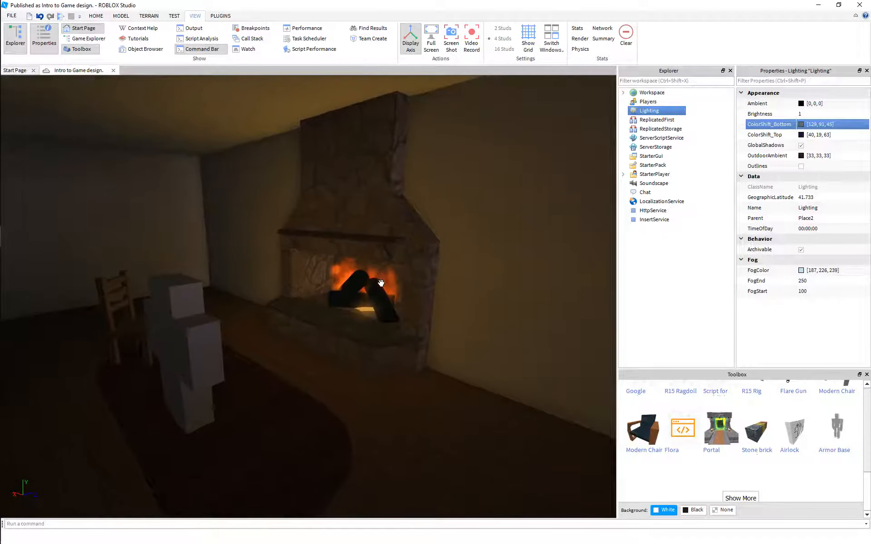
Lighten Lighting's OutdoorAmbient to a dark grey of [45, 45, 45] and check the room.
click(801, 155)
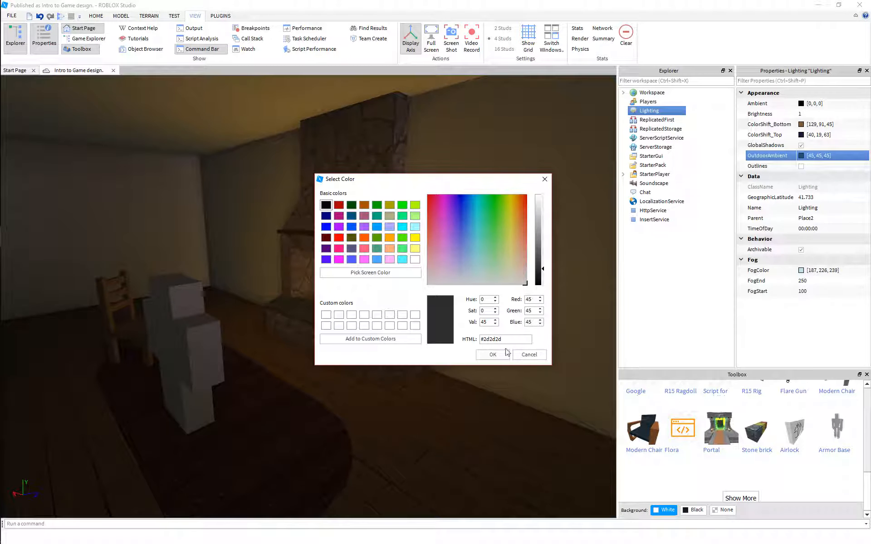
click(492, 354)
scroll(493, 348, down, 3)
scroll(495, 349, up, 3)
scroll(495, 349, down, 3)
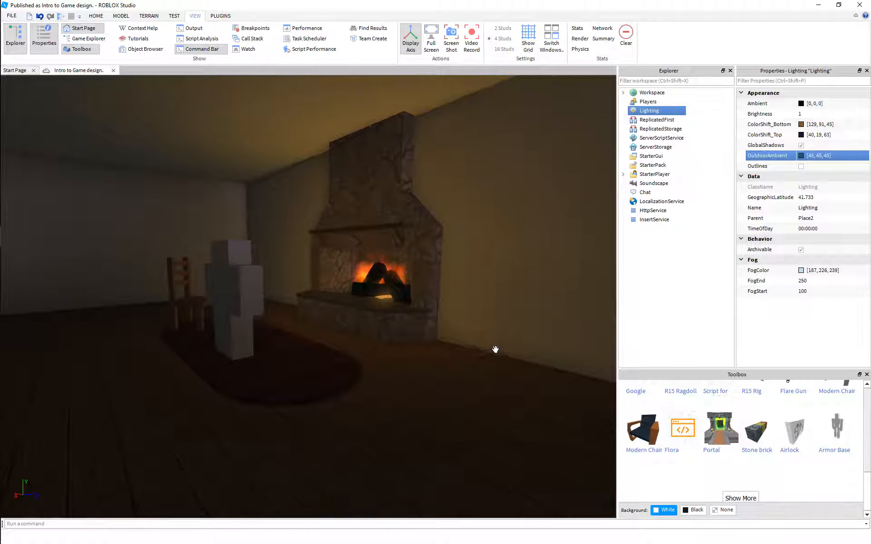
Try a Brightness of 0 on Lighting and undo the change.
click(819, 113)
text(0)
key(Return)
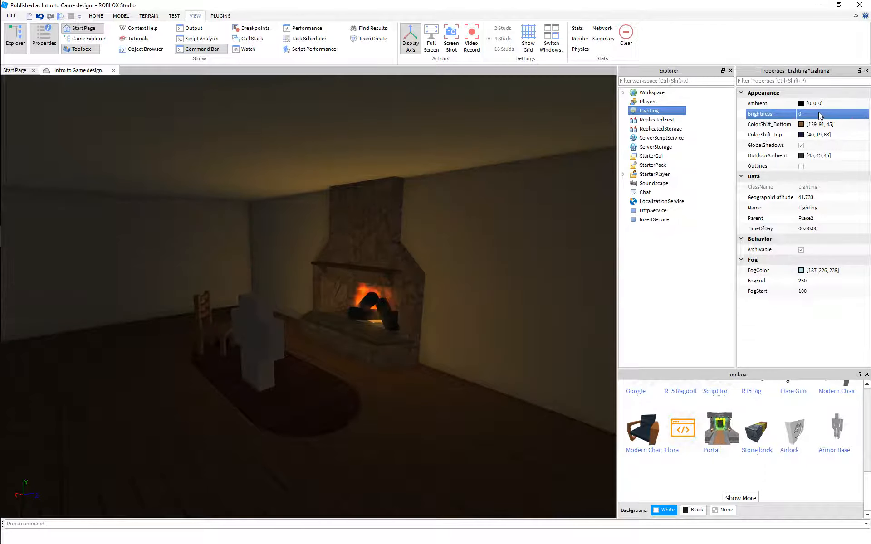
key(ctrl+z)
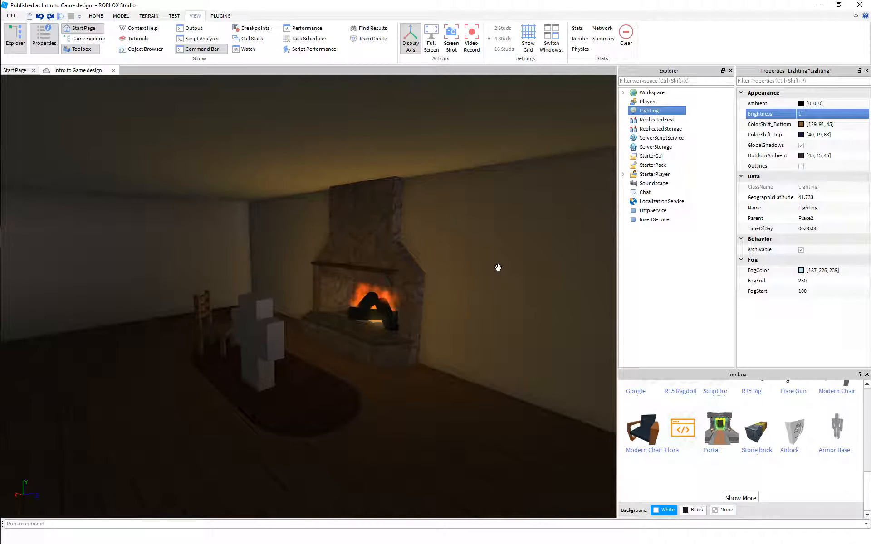
Set Lighting's FogEnd to 10000 while viewing the house and horizon from outside.
right_drag(498, 268, 497, 268)
scroll(498, 268, down, 5)
key(d)
key(w)
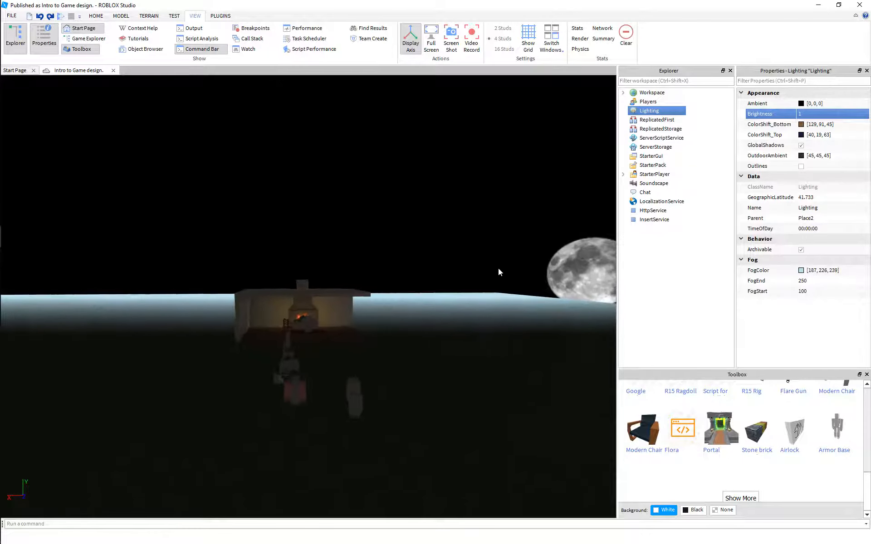
click(822, 281)
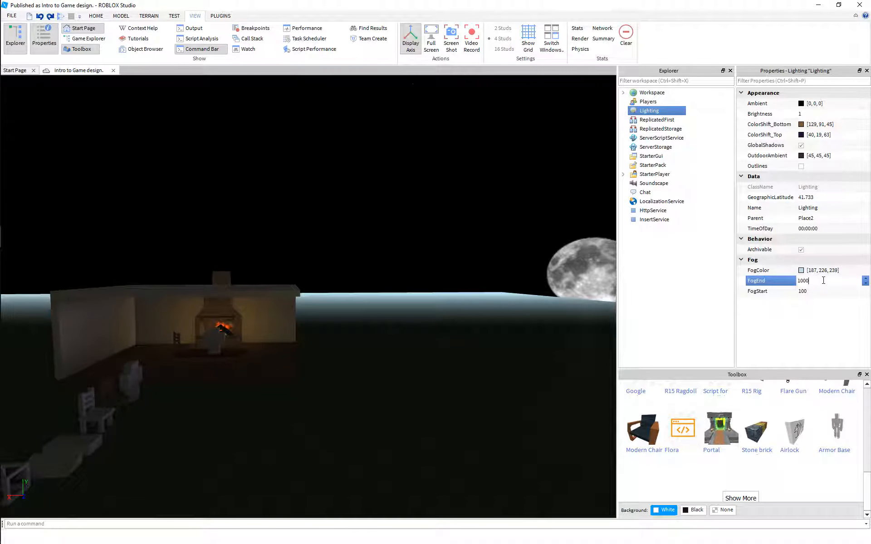
click(343, 240)
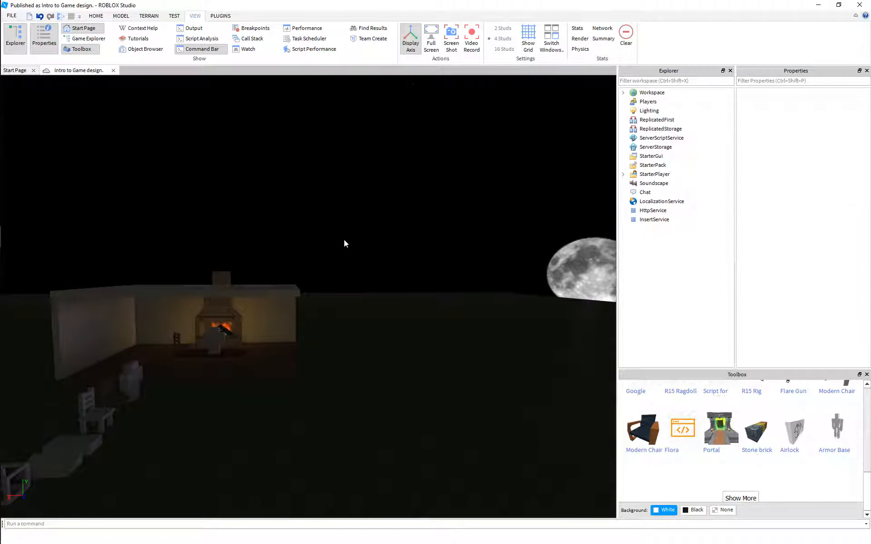
Examine the night scene from outside the house and inside the fireplace room.
key(w)
right_drag(344, 240, 344, 239)
key(w)
key(s)
key(s)
key(a)
right_drag(252, 256, 252, 256)
key(s)
key(w)
right_drag(277, 327, 277, 326)
key(w)
key(e)
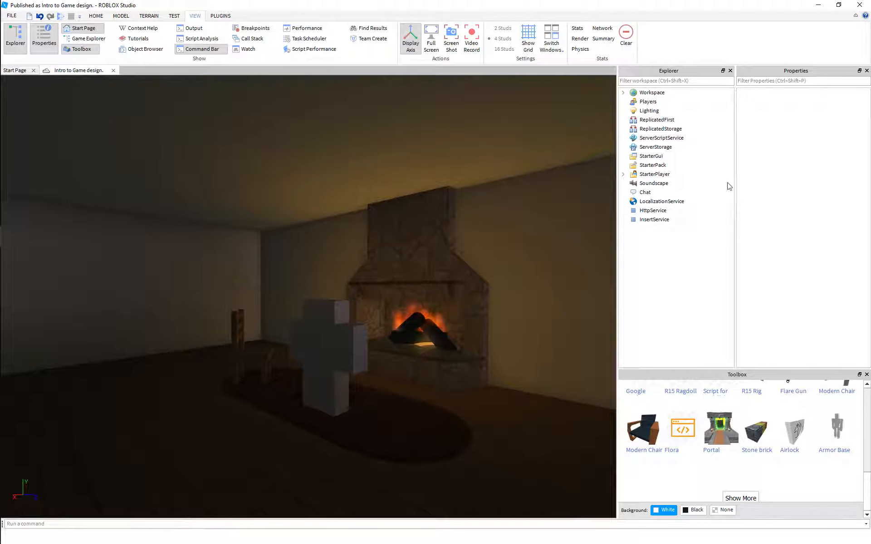
Set Lighting's Brightness to 0.
click(665, 111)
click(816, 114)
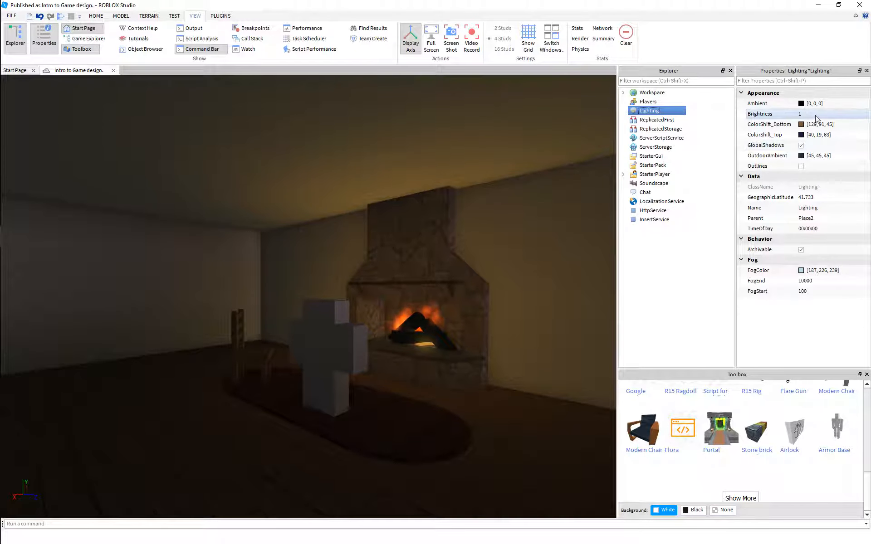
text(0)
key(Return)
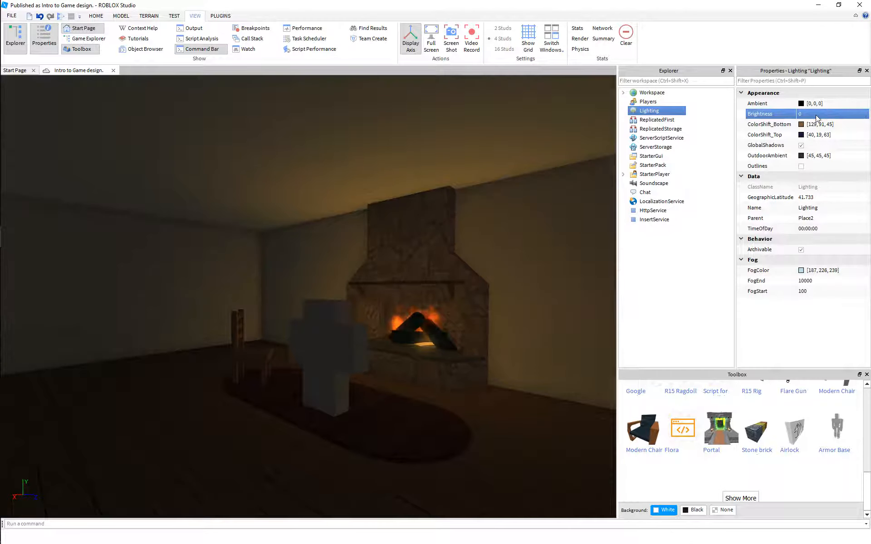
Examine how the fireplace lights the walls, figure and chair from several distances and angles.
key(s)
right_drag(435, 212, 435, 212)
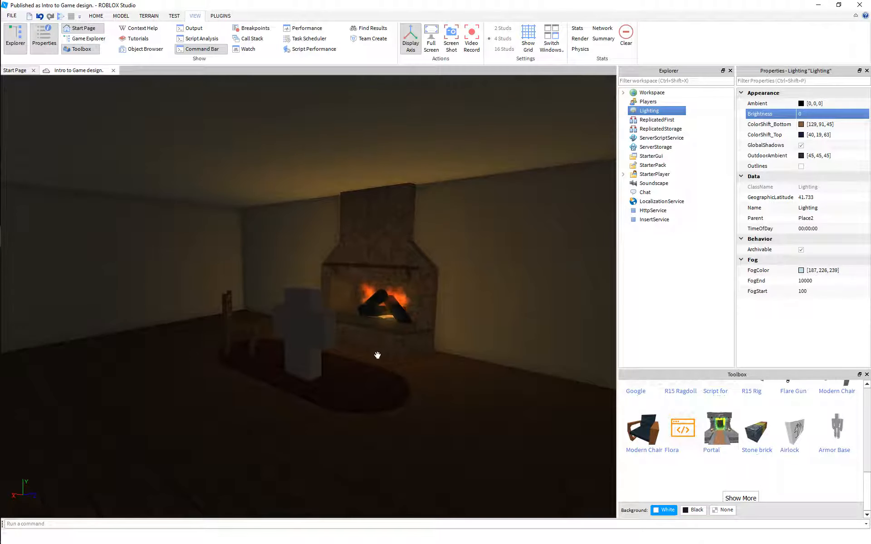
scroll(349, 218, down, 3)
right_drag(348, 317, 337, 315)
key(w)
key(w)
key(a)
key(s)
key(w)
key(s)
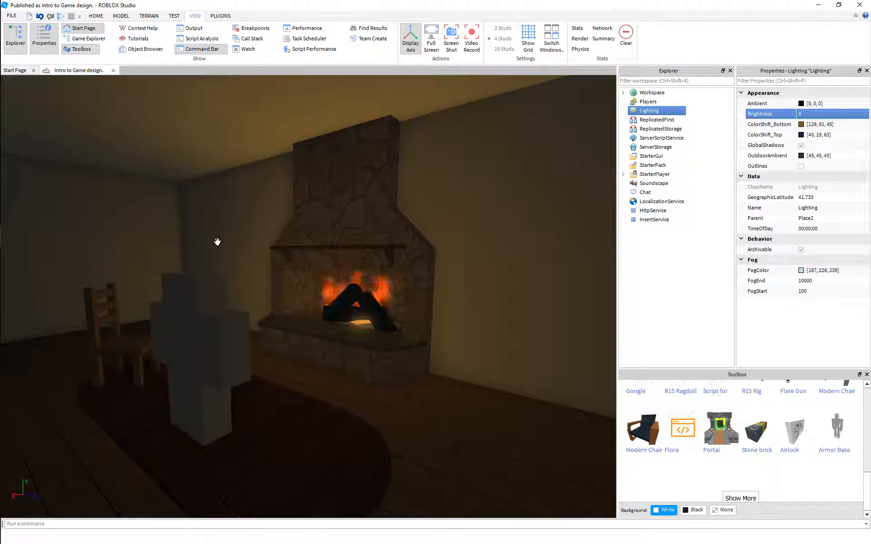
Set Lighting's FogColor to black, [0, 0, 0].
click(801, 270)
drag(545, 204, 528, 310)
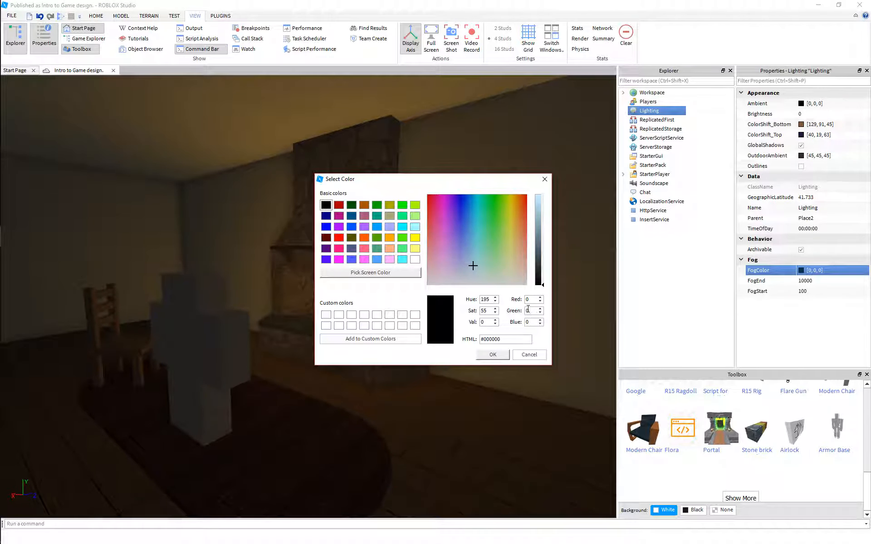
click(493, 355)
Set Lighting's FogEnd to 50 and FogStart to 20.
click(816, 280)
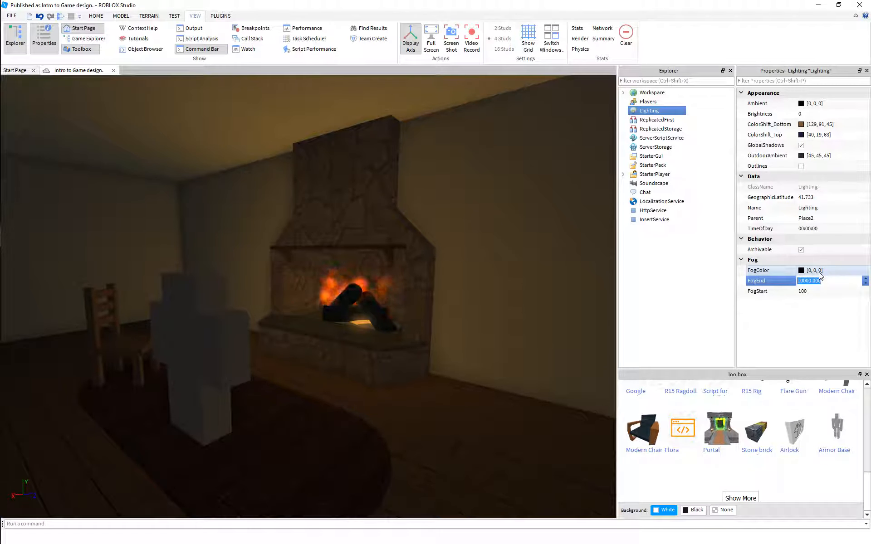
text(50)
click(820, 290)
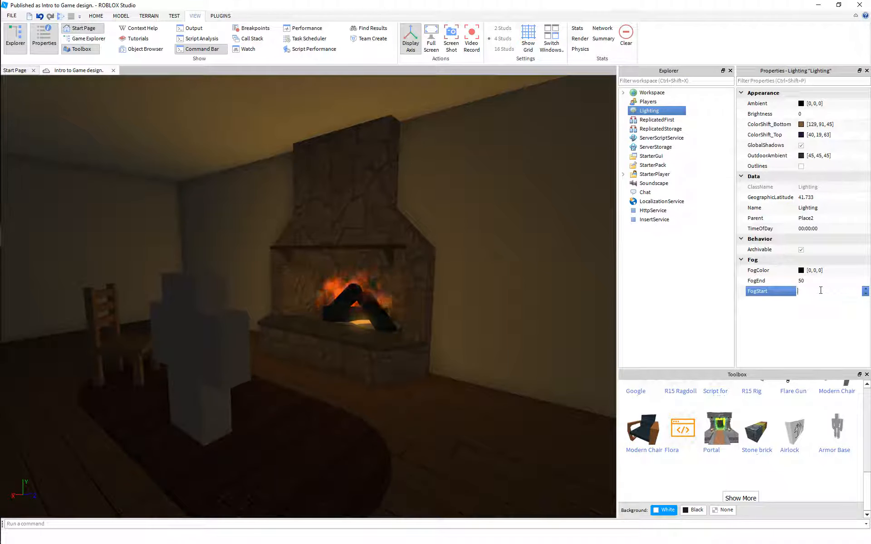
text(20)
Try a FogEnd of 20 and look around the room.
click(822, 280)
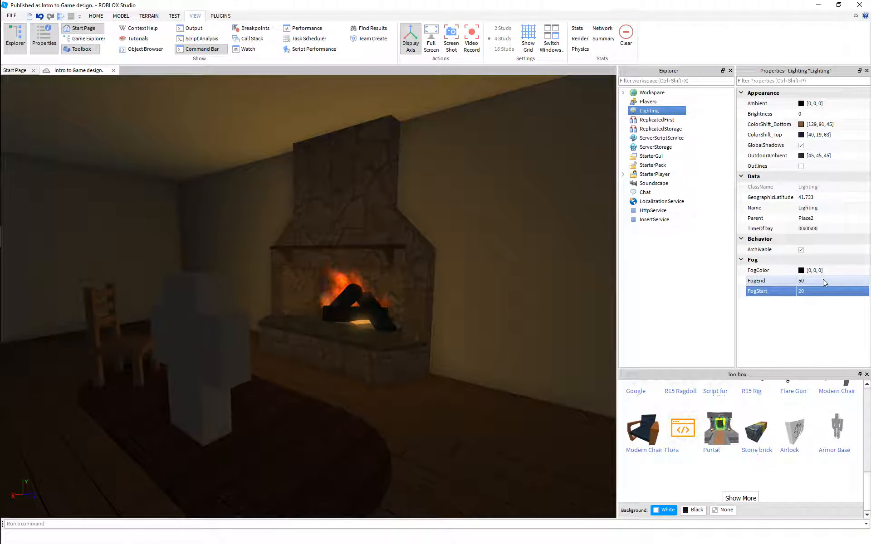
text(20)
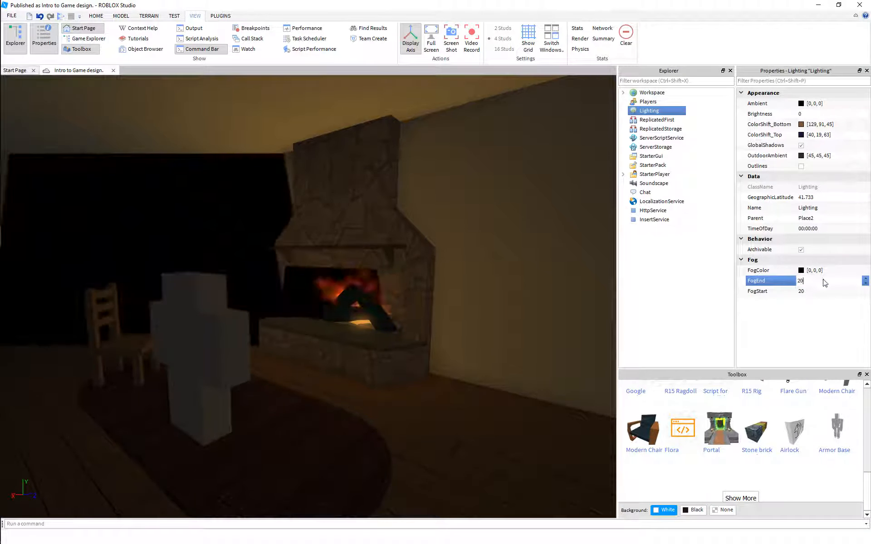
right_drag(456, 301, 456, 301)
Set Lighting's FogEnd to 30 and look at the fireplace corner.
click(809, 280)
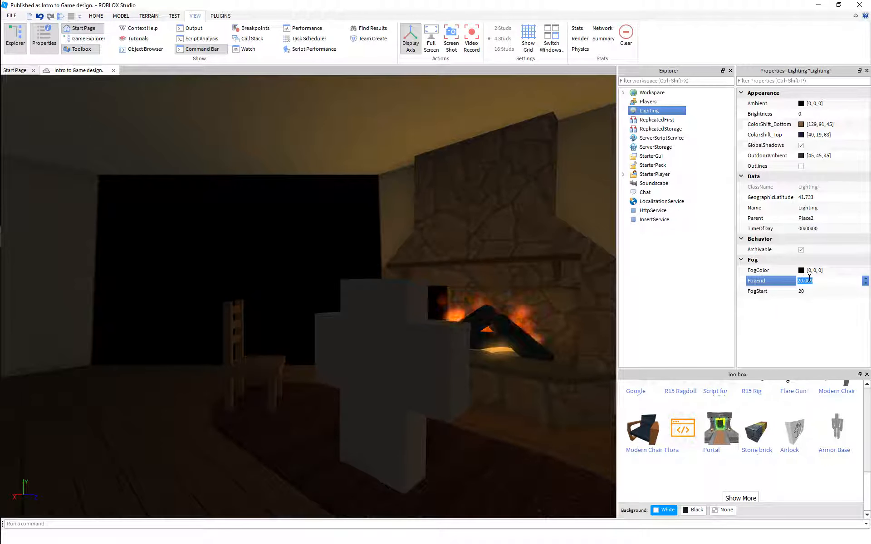
text(30)
key(Return)
right_drag(412, 303, 413, 303)
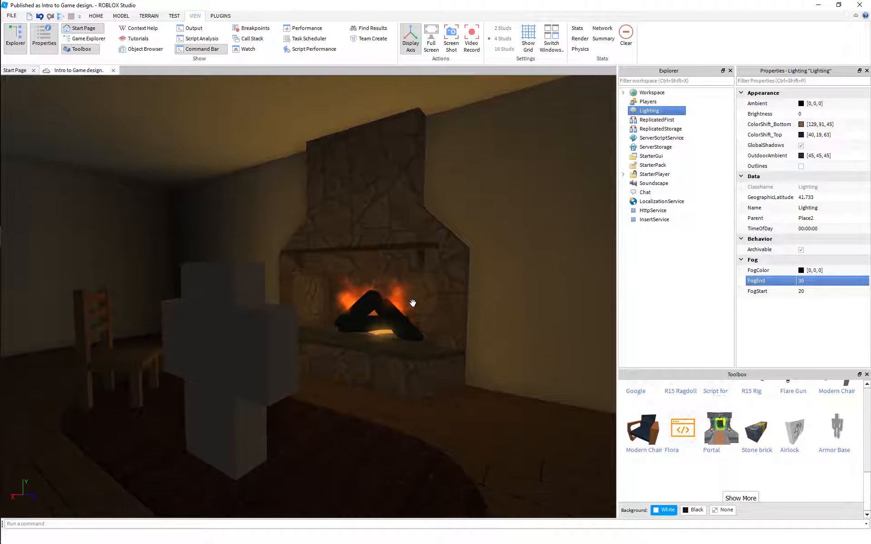
Set Lighting's FogStart to 24.
click(823, 291)
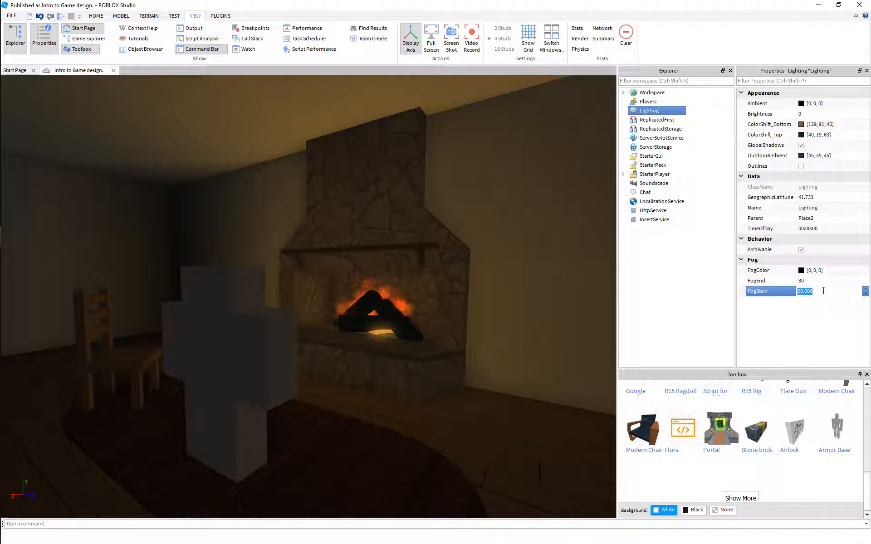
text(24)
key(Return)
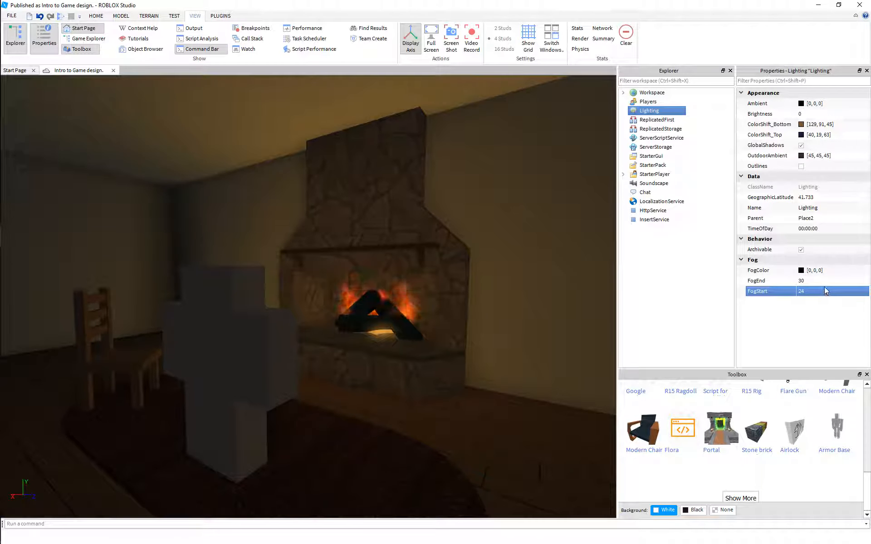
Set Lighting's FogEnd to 40 and view the firelit room from several distances.
click(823, 290)
click(823, 280)
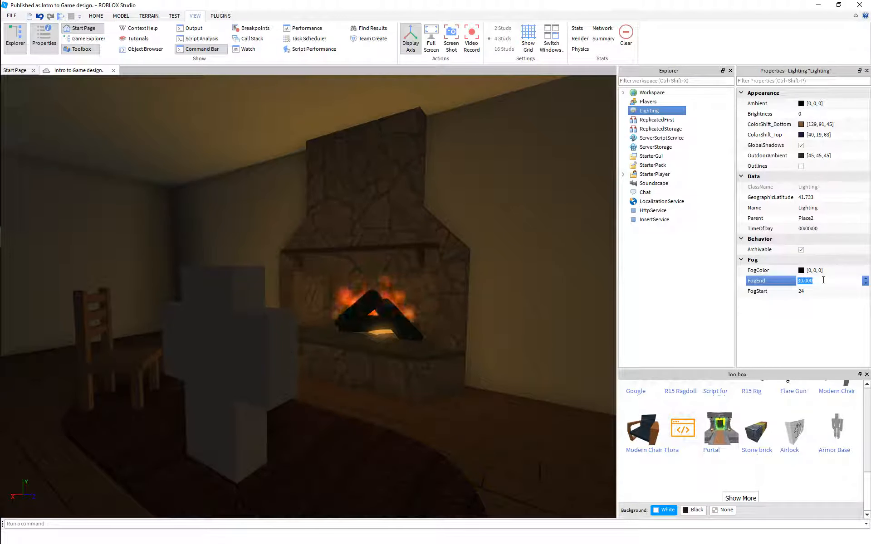
key(Return)
scroll(463, 306, down, 3)
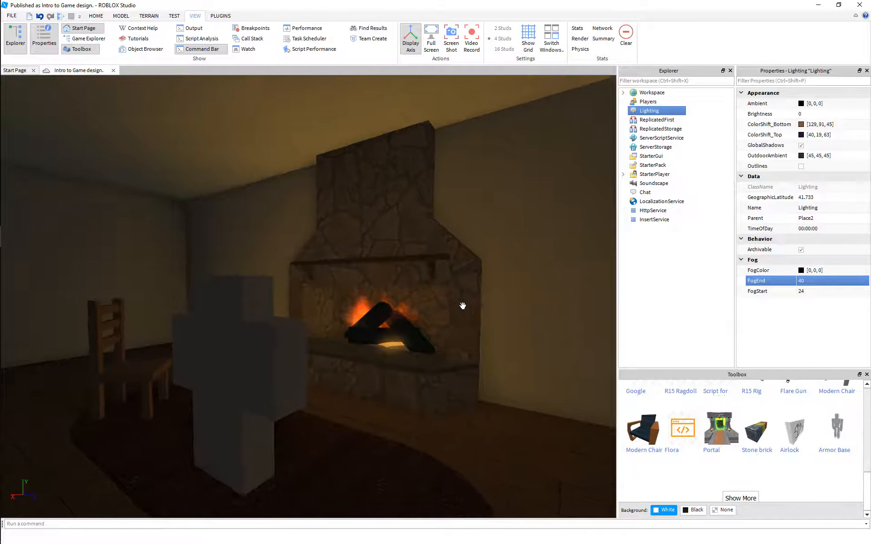
scroll(462, 306, up, 1)
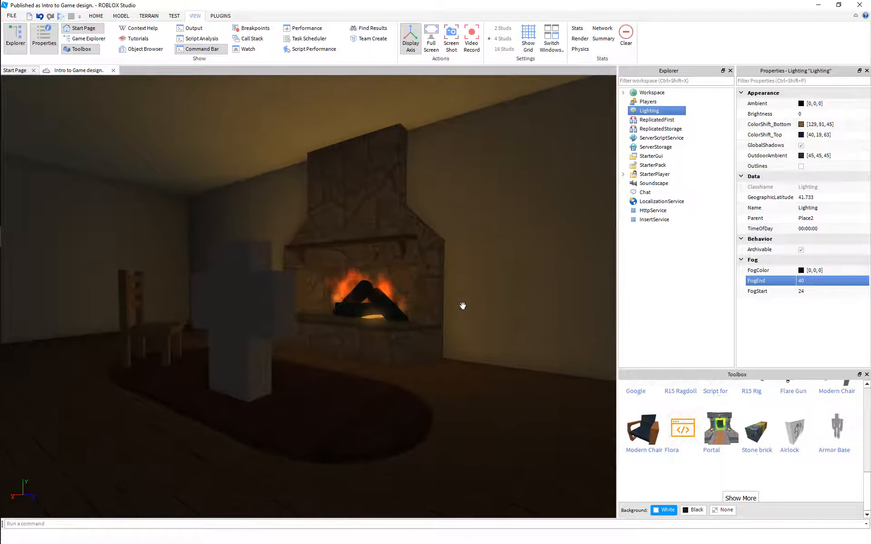
right_drag(462, 306, 462, 306)
key(w)
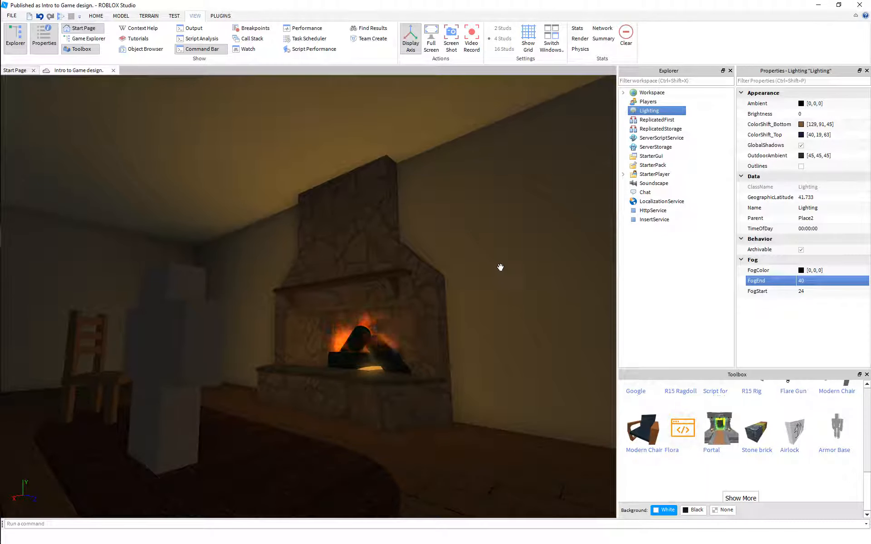
key(s)
right_drag(496, 268, 497, 268)
key(w)
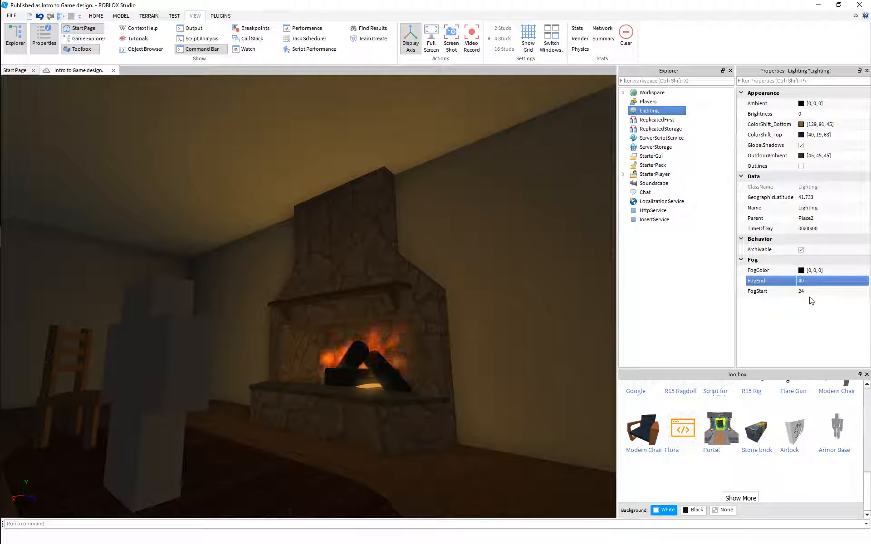
Lighten Lighting's FogColor to a dark grey, [35, 35, 35].
click(801, 270)
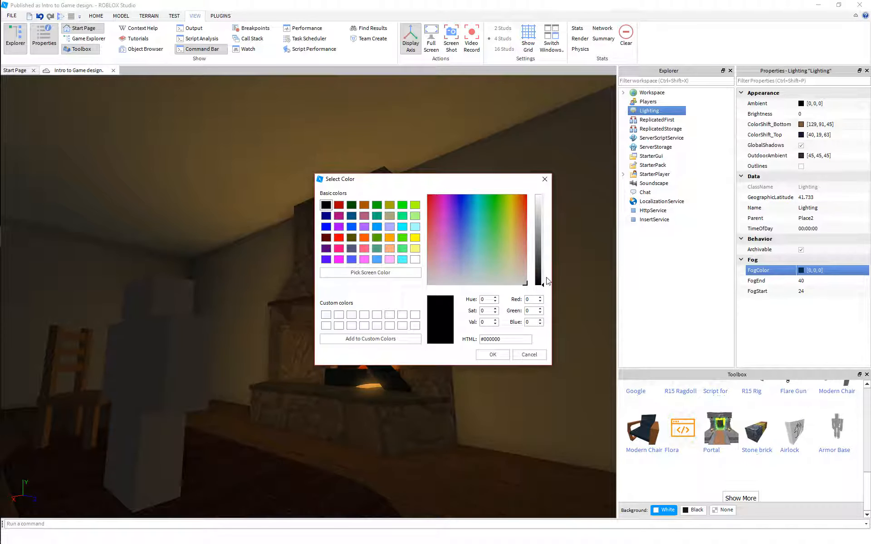
drag(544, 285, 543, 274)
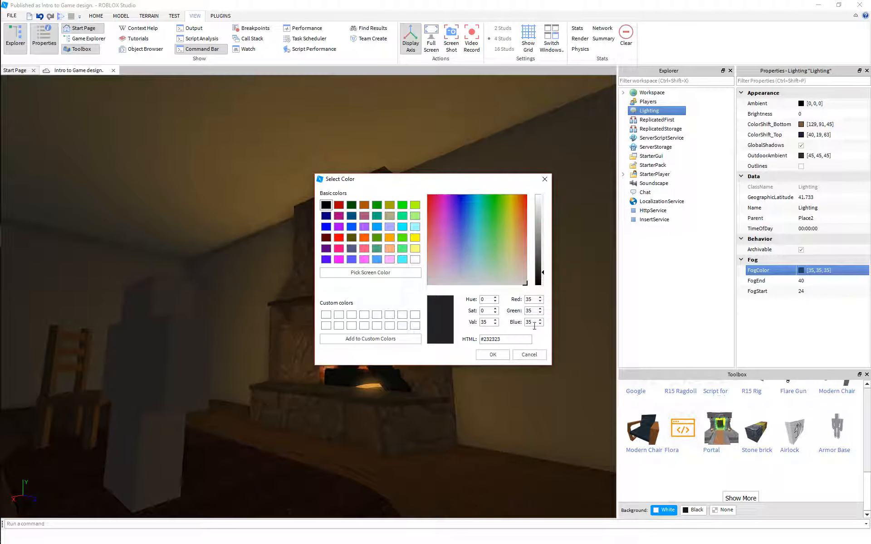
click(501, 356)
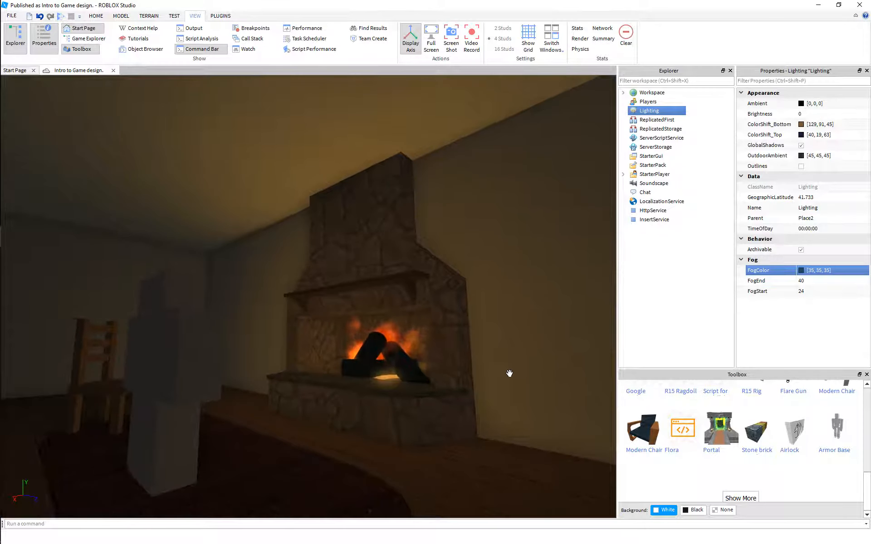
Darken Lighting's FogColor to a very dark warm brown, [26, 22, 18], and view the fireplace corner.
click(801, 270)
click(359, 272)
click(540, 276)
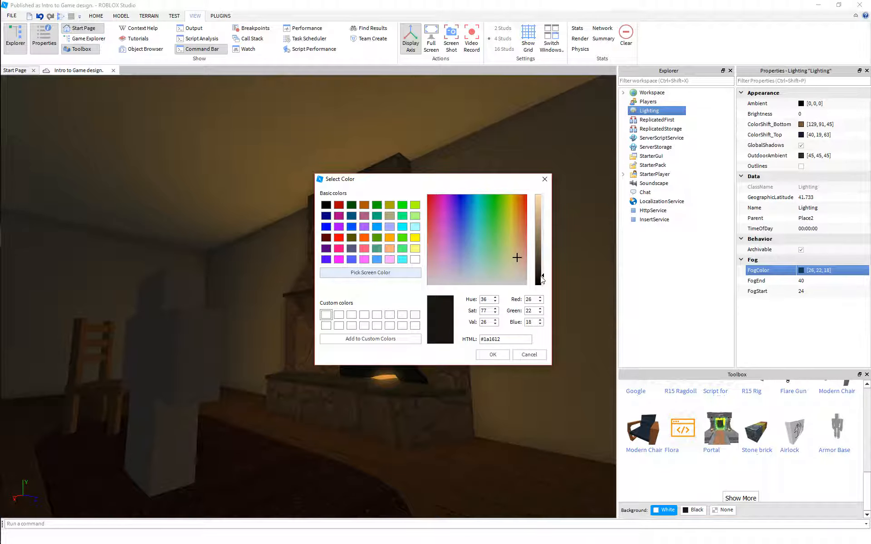
click(492, 354)
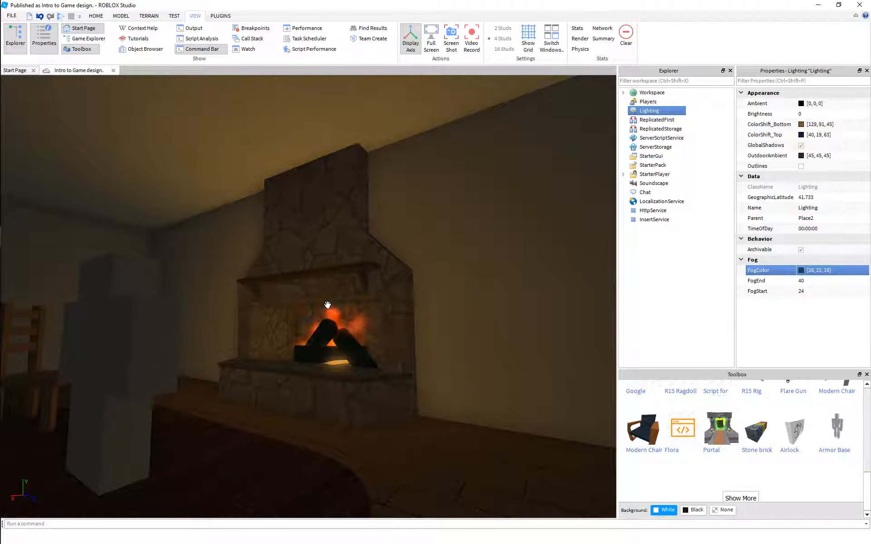
key(s)
right_drag(328, 305, 328, 305)
key(w)
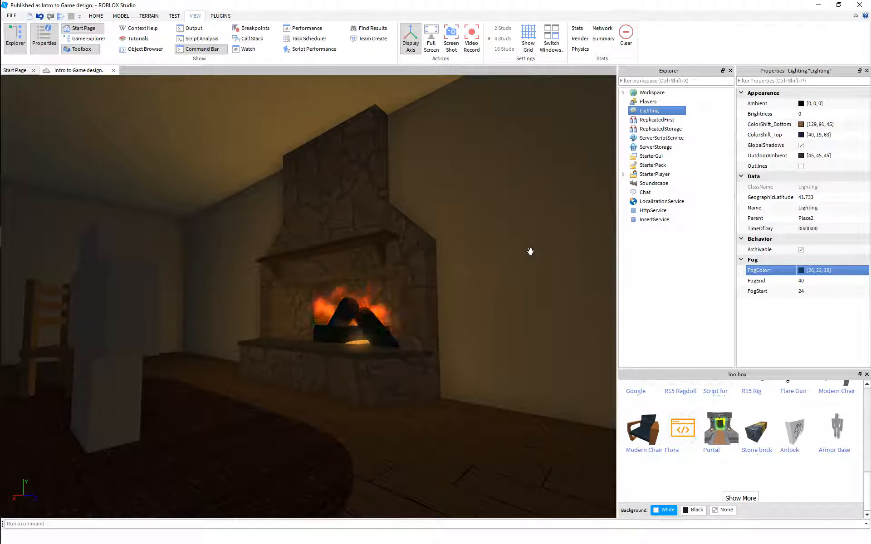
right_drag(526, 253, 526, 252)
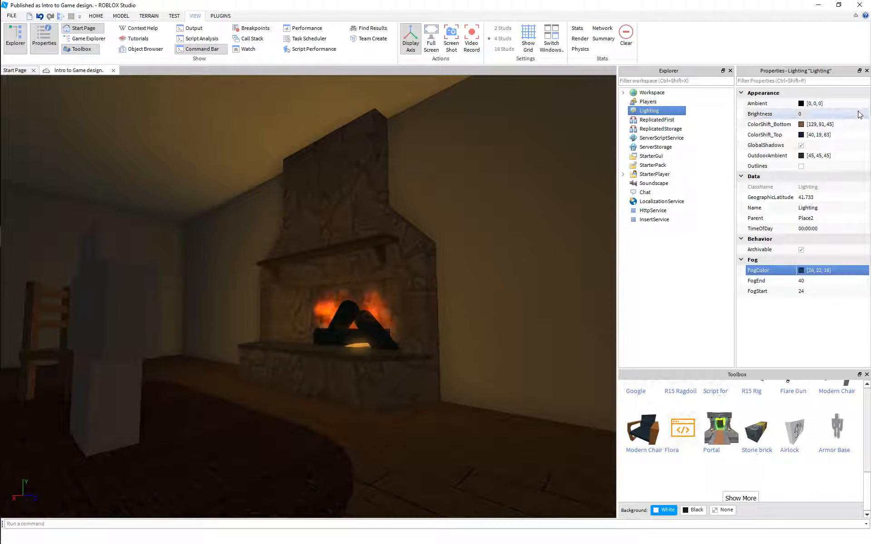
Try a dark reddish-brown Ambient color for Lighting, about [56, 36, 29].
click(801, 104)
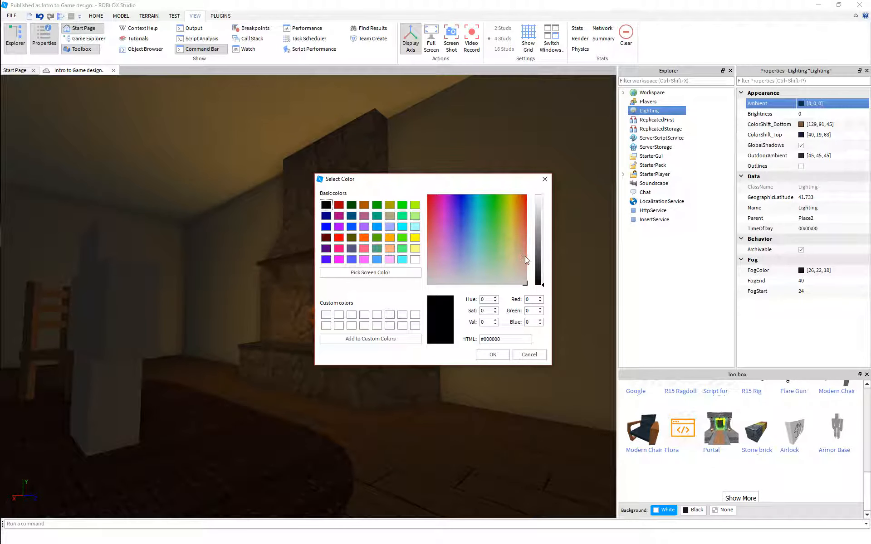
drag(524, 257, 522, 241)
drag(542, 285, 542, 266)
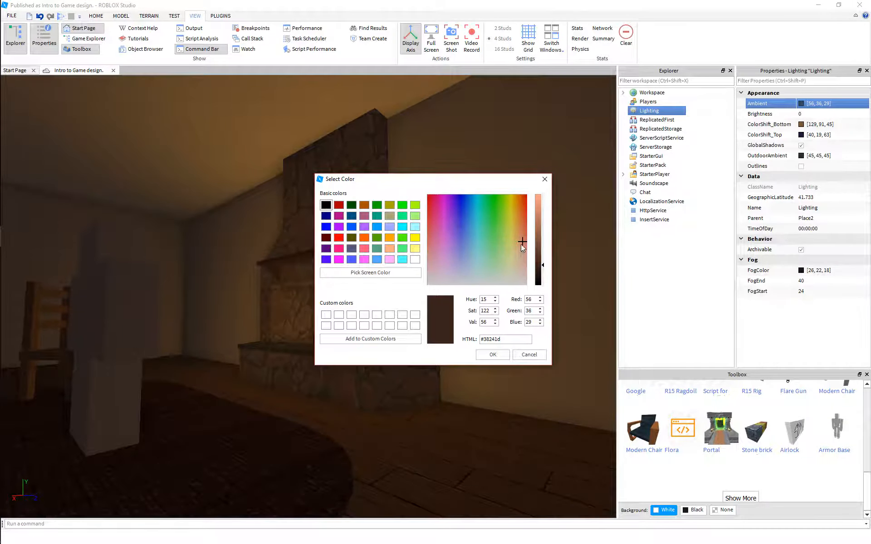
drag(521, 241, 518, 233)
click(499, 352)
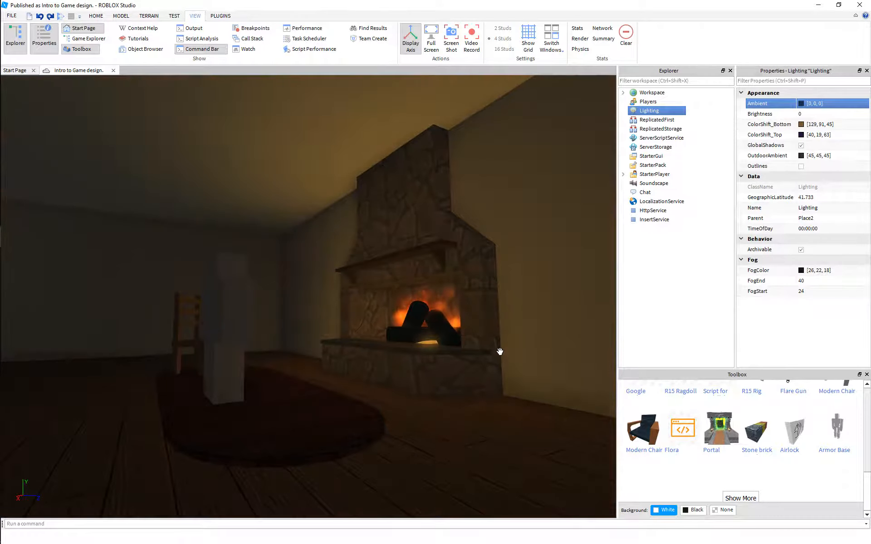
Examine how the fog and firelight look around the fireplace from several distances and angles.
key(w)
right_drag(501, 351, 497, 351)
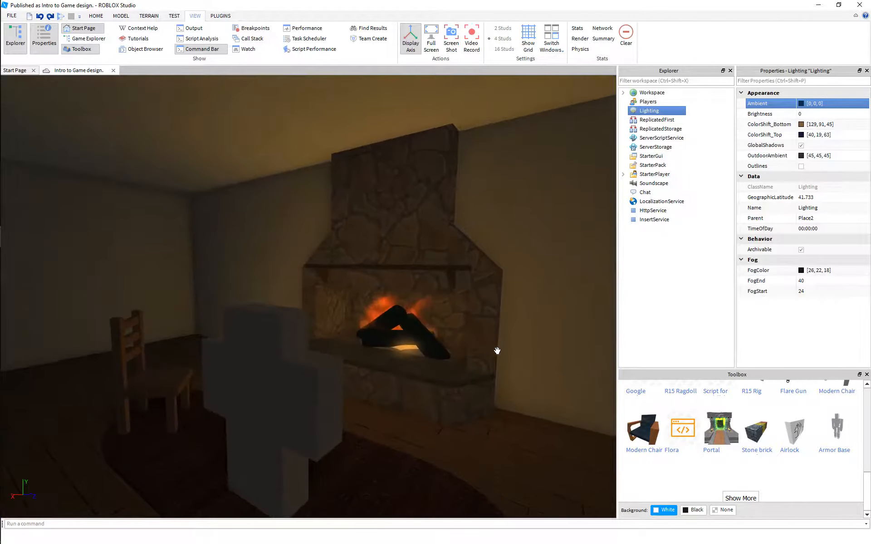
scroll(205, 345, down, 3)
right_drag(205, 345, 205, 346)
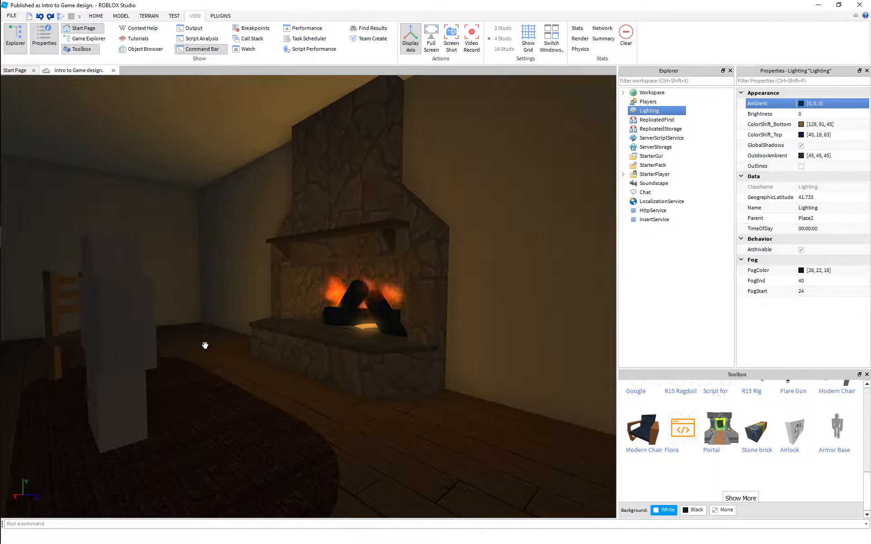
scroll(204, 346, down, 2)
scroll(228, 359, up, 1)
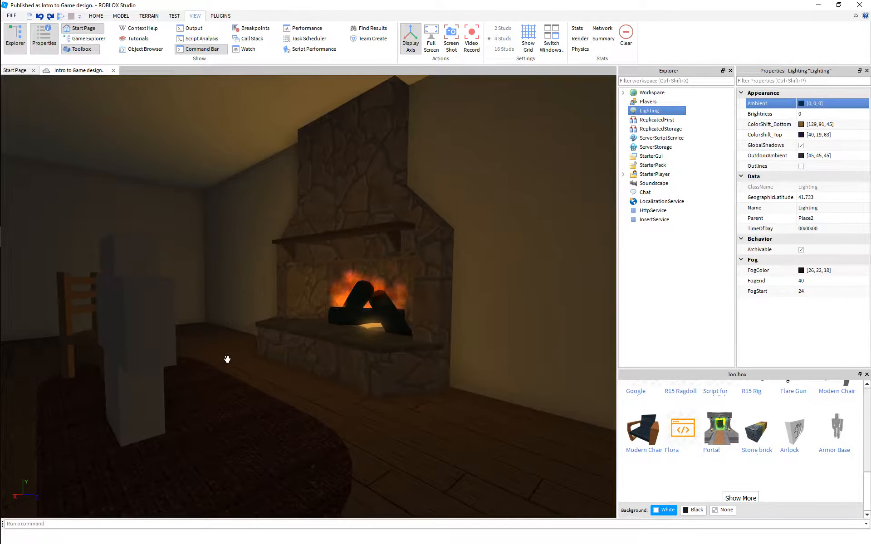
scroll(236, 344, up, 1)
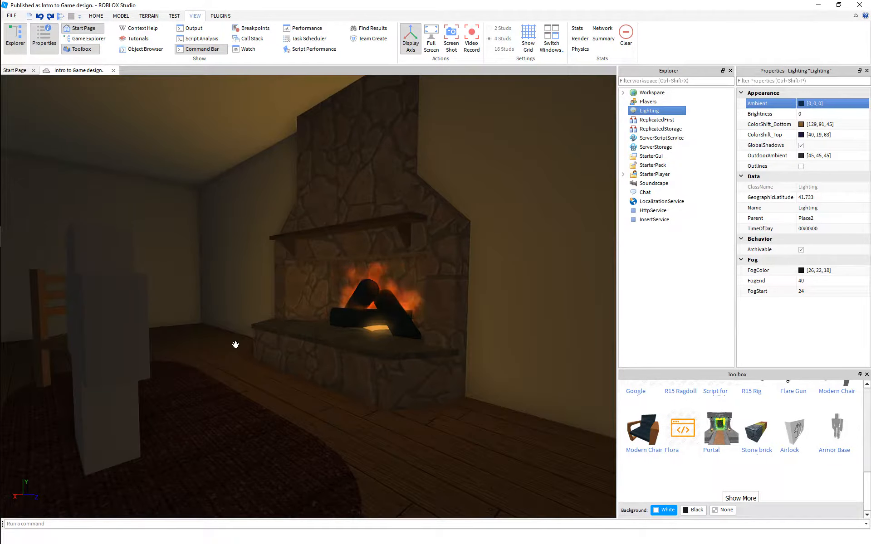